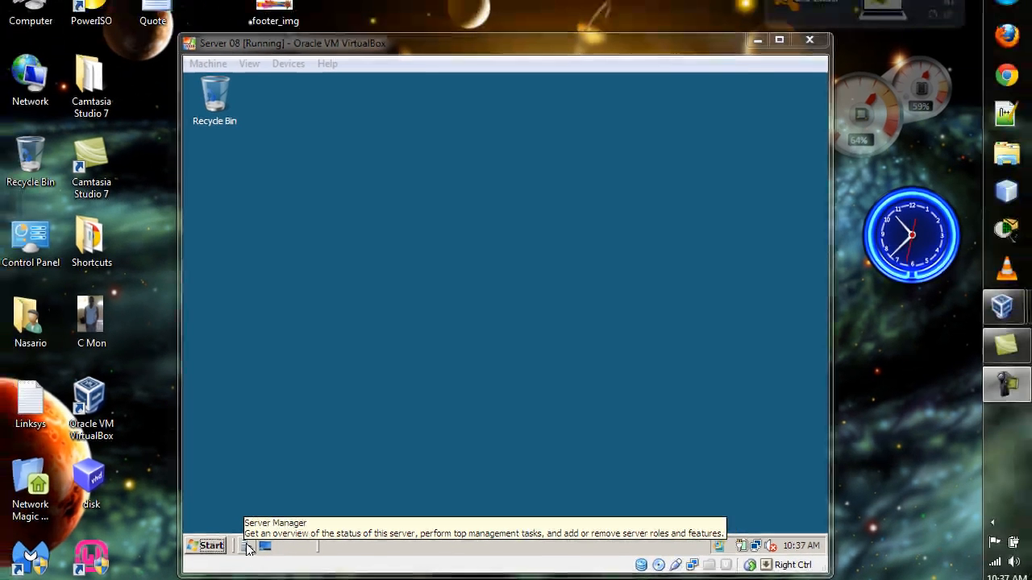
# Open Server Manager and check the Roles and Features entries in its console tree
pyautogui.click(137, 515)
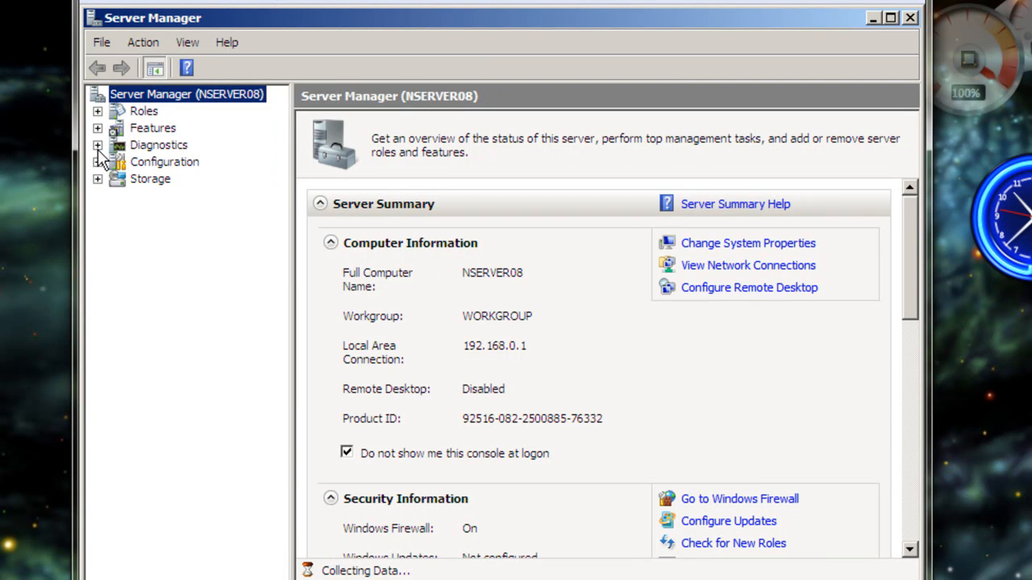
pyautogui.click(98, 112)
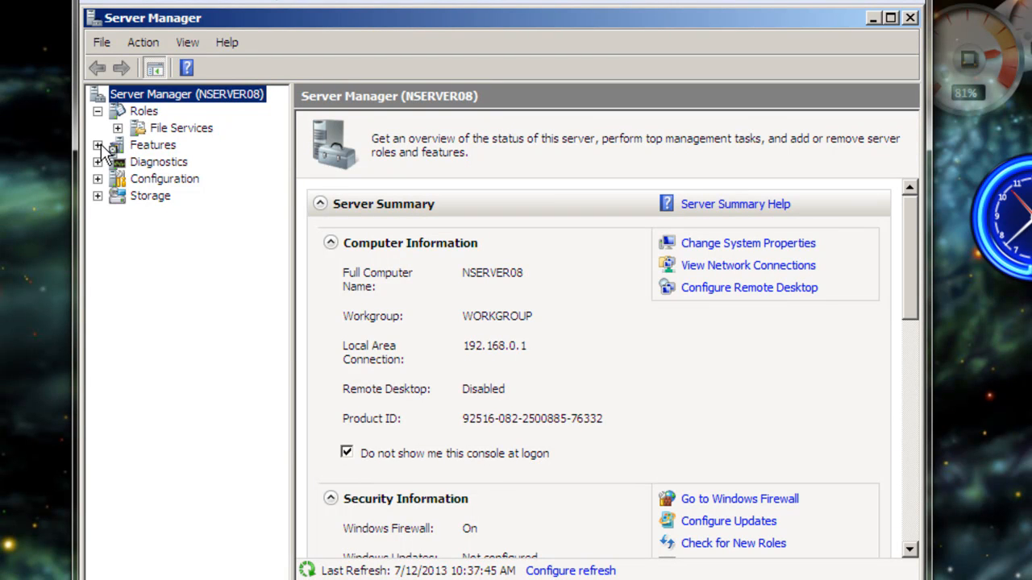
pyautogui.click(99, 146)
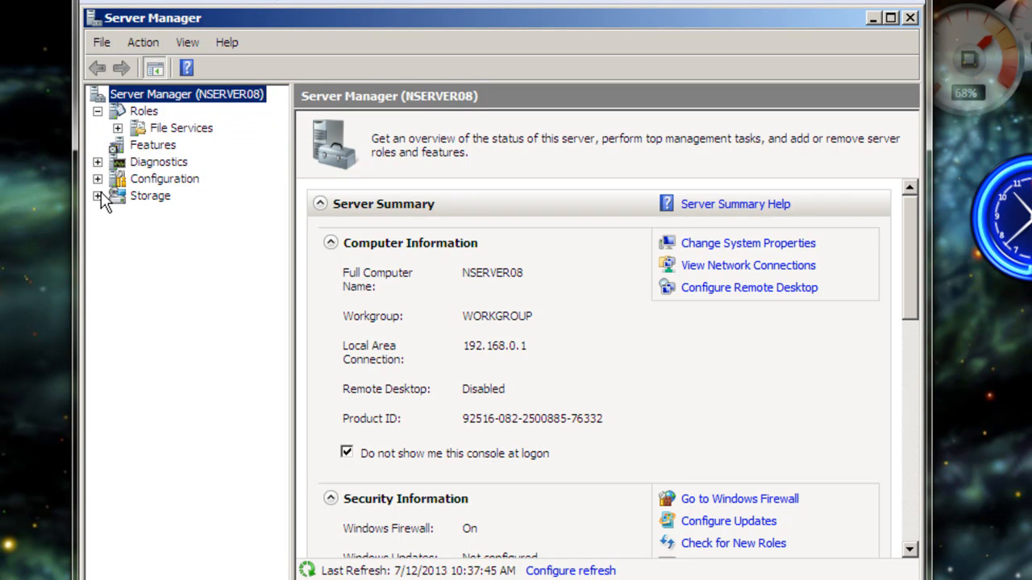
pyautogui.click(97, 112)
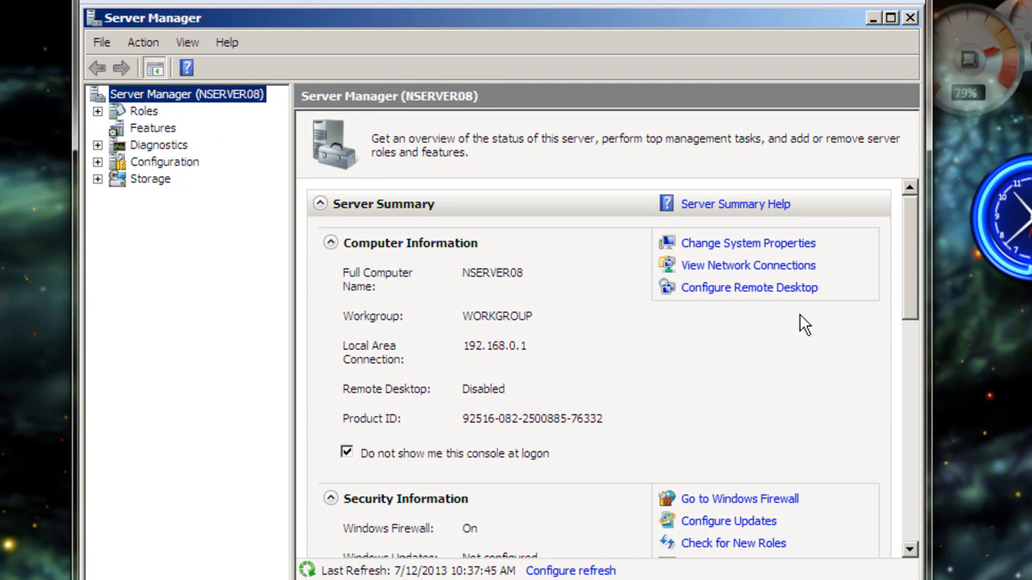
# Start the Add Roles Wizard from the Roles Summary and select the Active Directory Domain Services role
pyautogui.moveTo(915, 261); pyautogui.dragTo(902, 403)
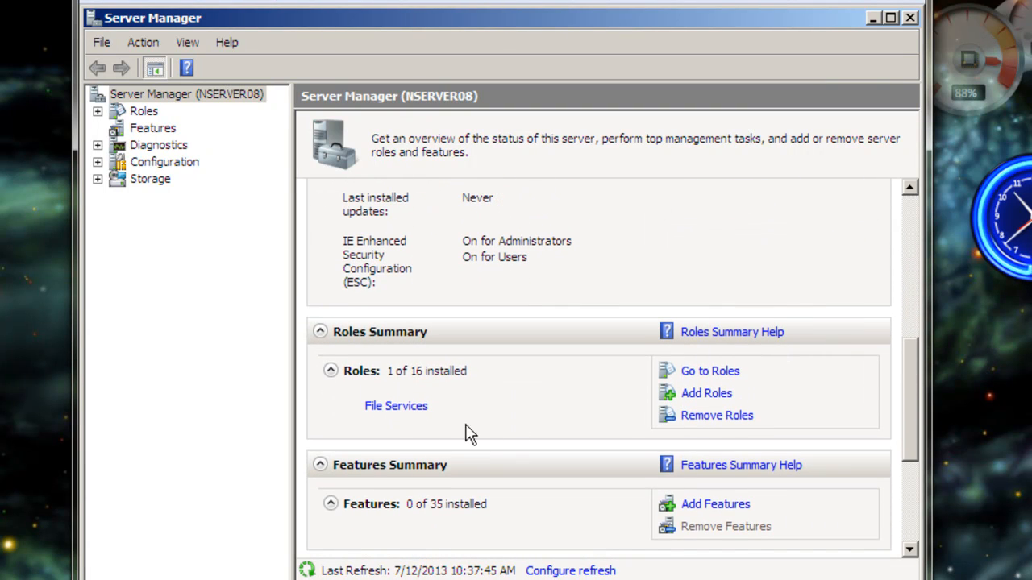
pyautogui.click(707, 394)
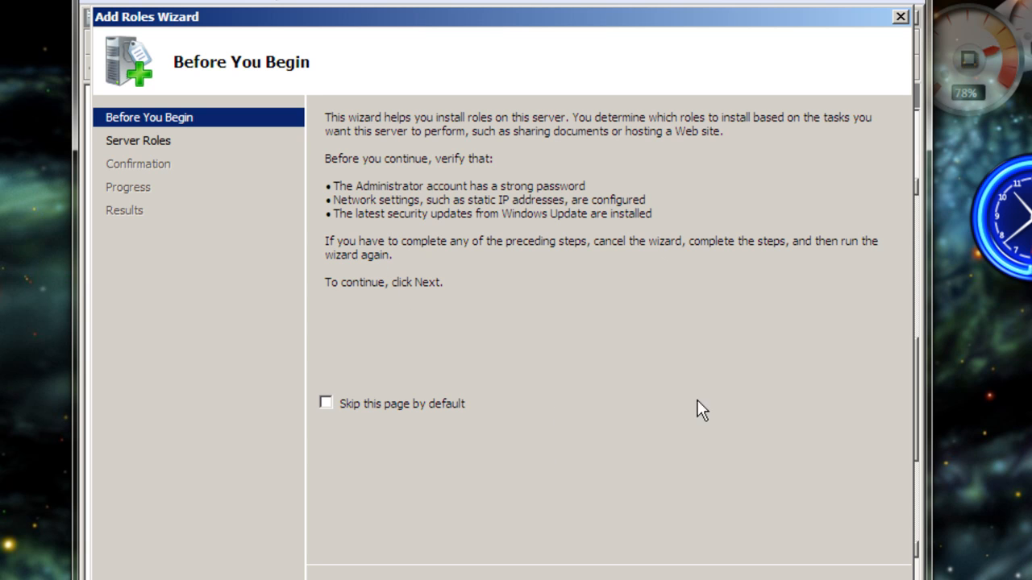
pyautogui.click(659, 578)
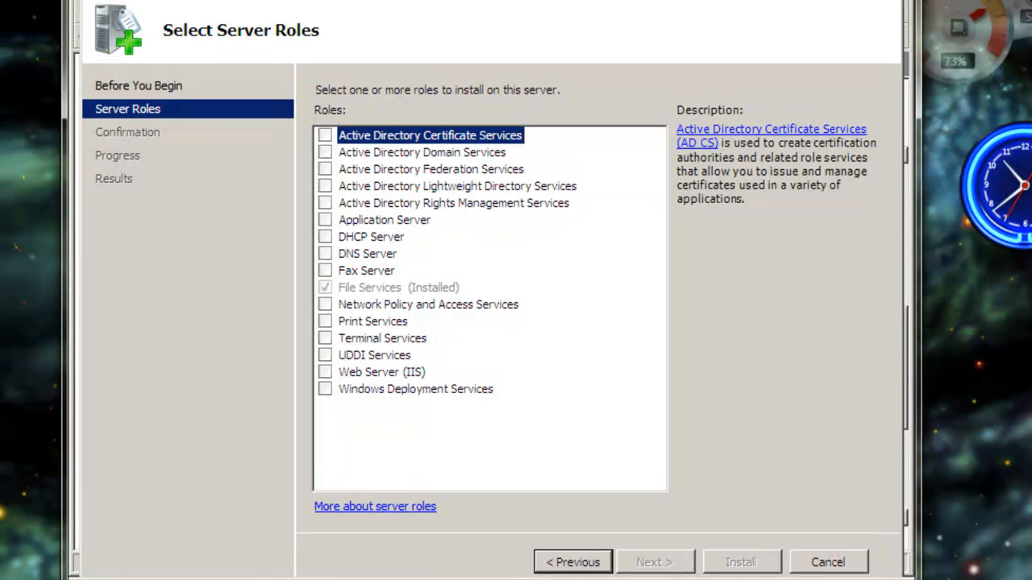
pyautogui.click(324, 153)
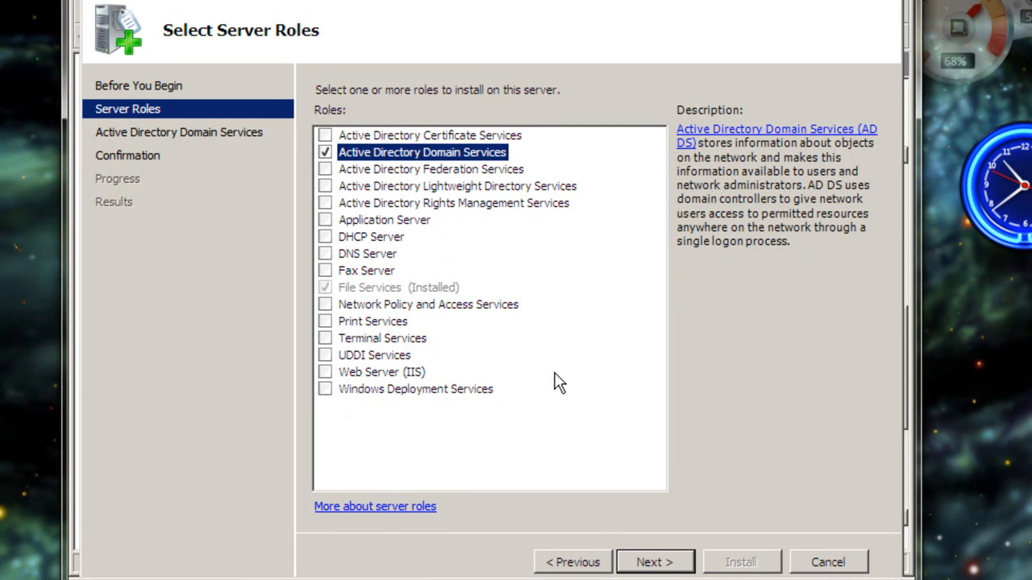
# Install the selected Active Directory Domain Services role and clear the wizard and Server Manager off the desktop
pyautogui.click(650, 562)
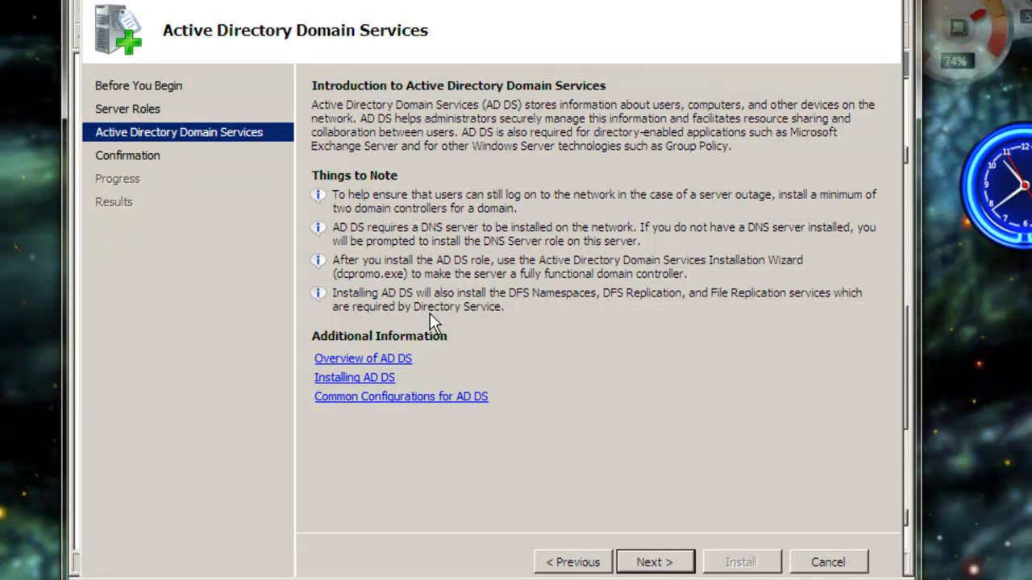
pyautogui.click(654, 562)
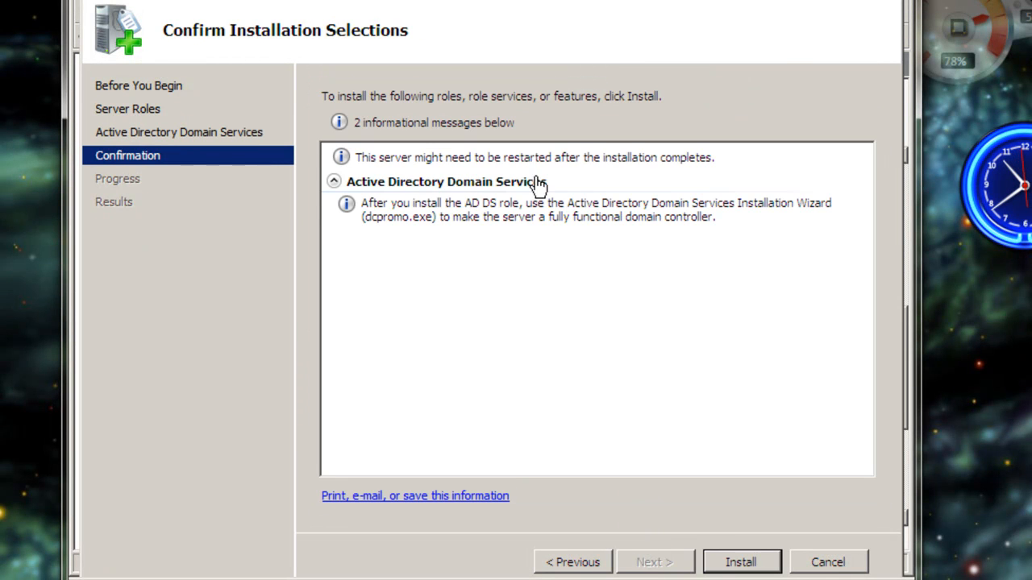
pyautogui.click(740, 563)
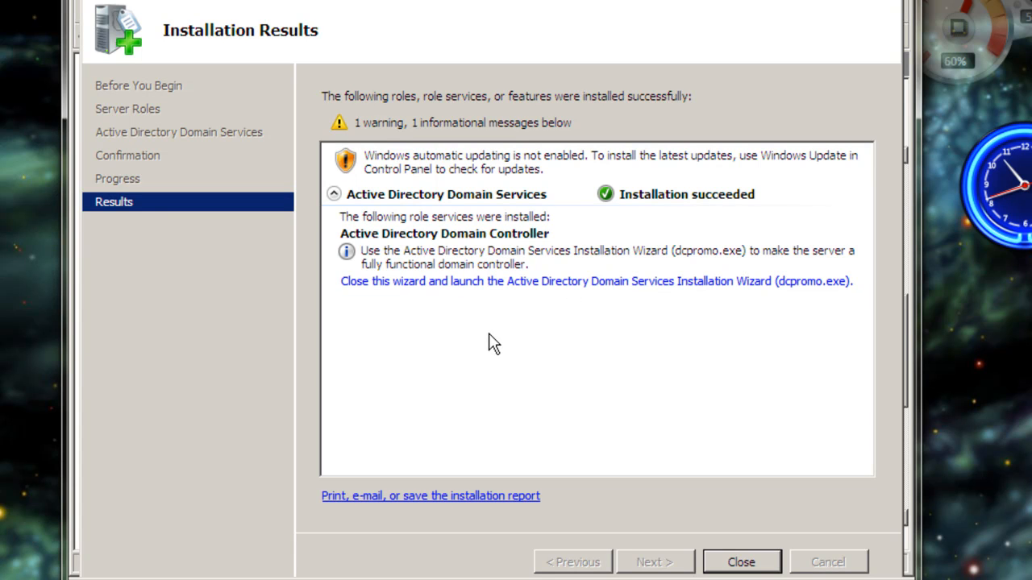
pyautogui.click(736, 561)
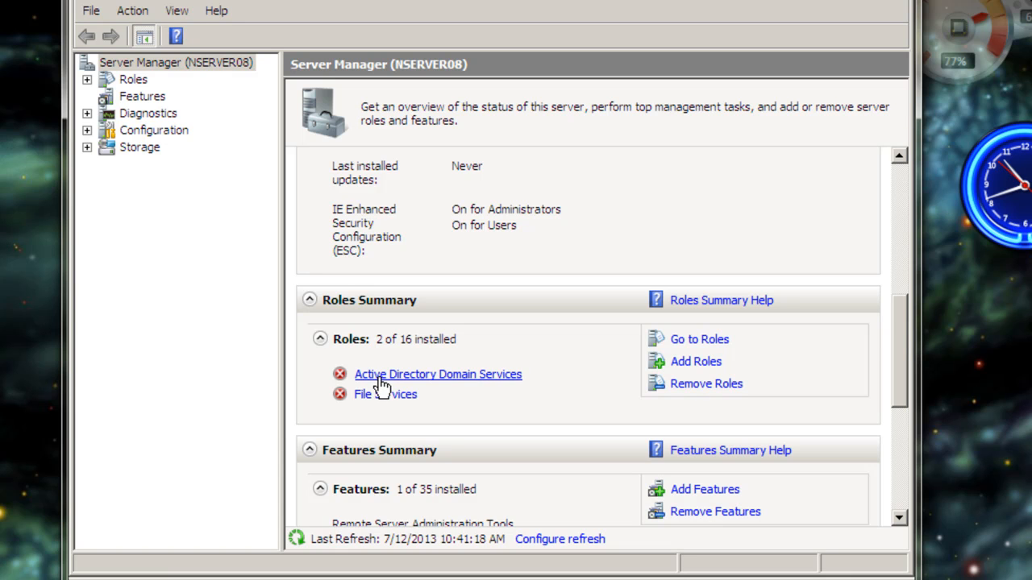
pyautogui.click(864, 3)
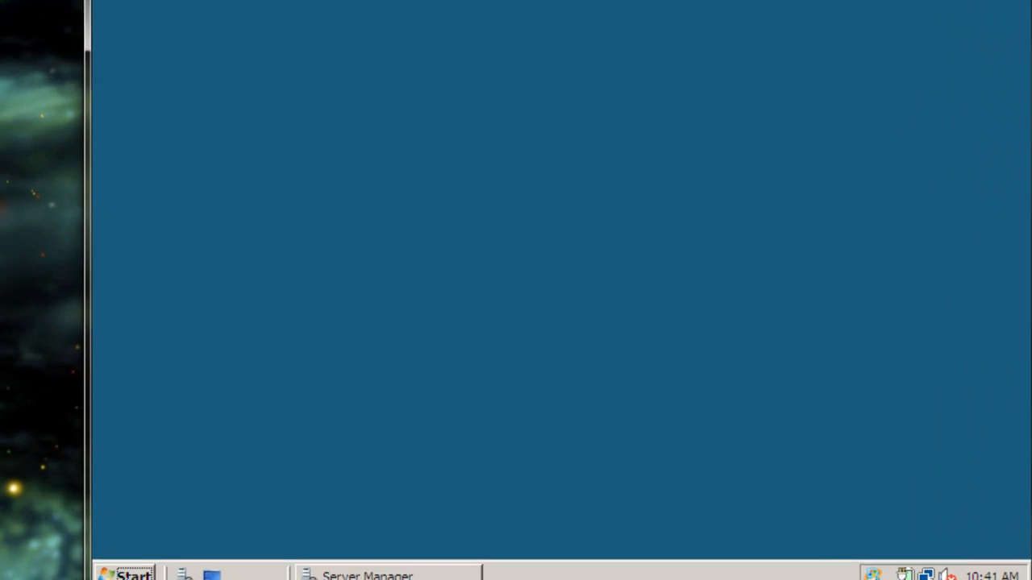
# Run dcpromo from a Command Prompt to launch the Active Directory Domain Services Installation Wizard, and close the Command Prompt
pyautogui.click(202, 542)
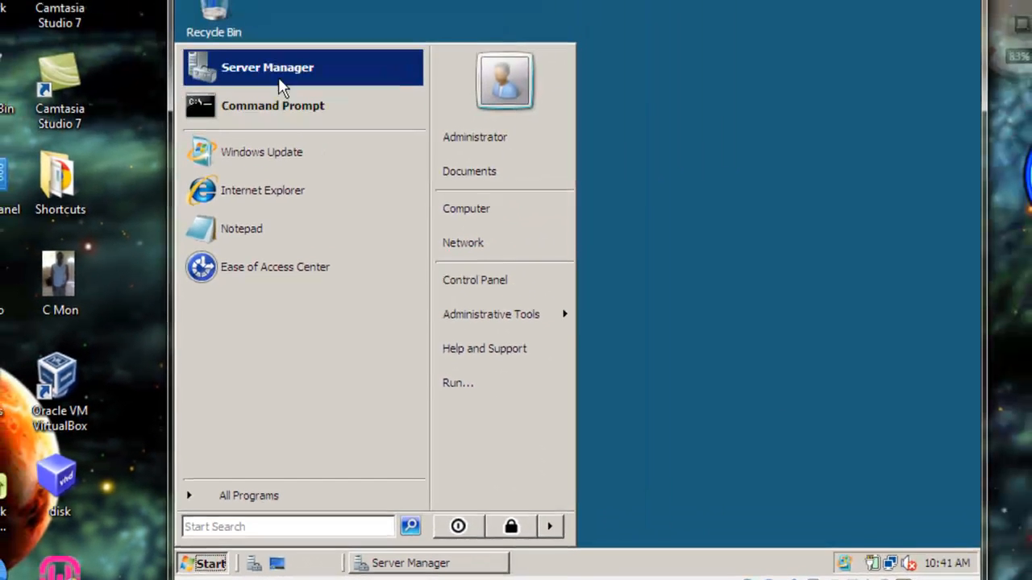
pyautogui.click(285, 113)
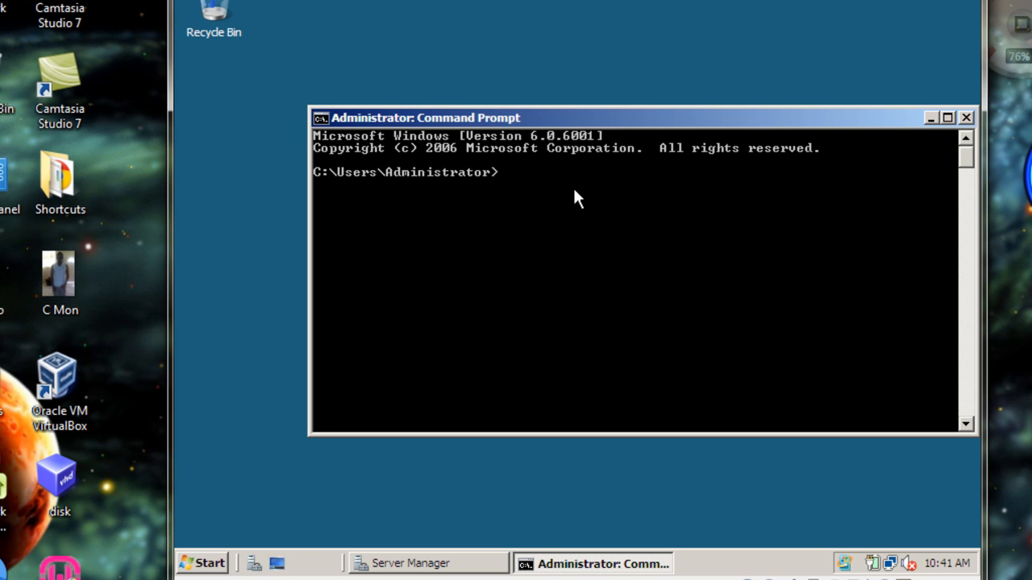
pyautogui.write('dcpromo')
pyautogui.press('Return')
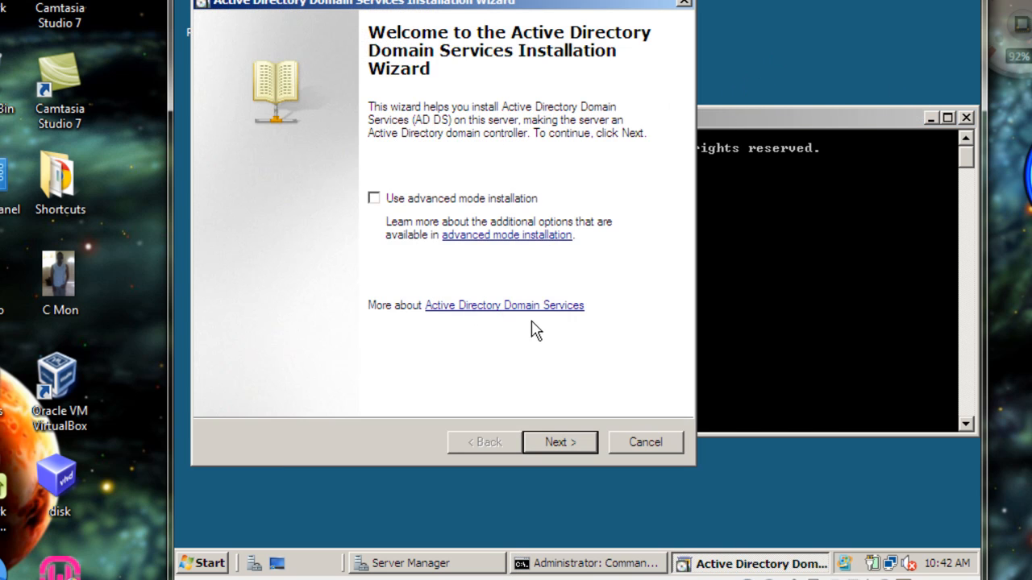
pyautogui.moveTo(436, 4); pyautogui.dragTo(572, 4)
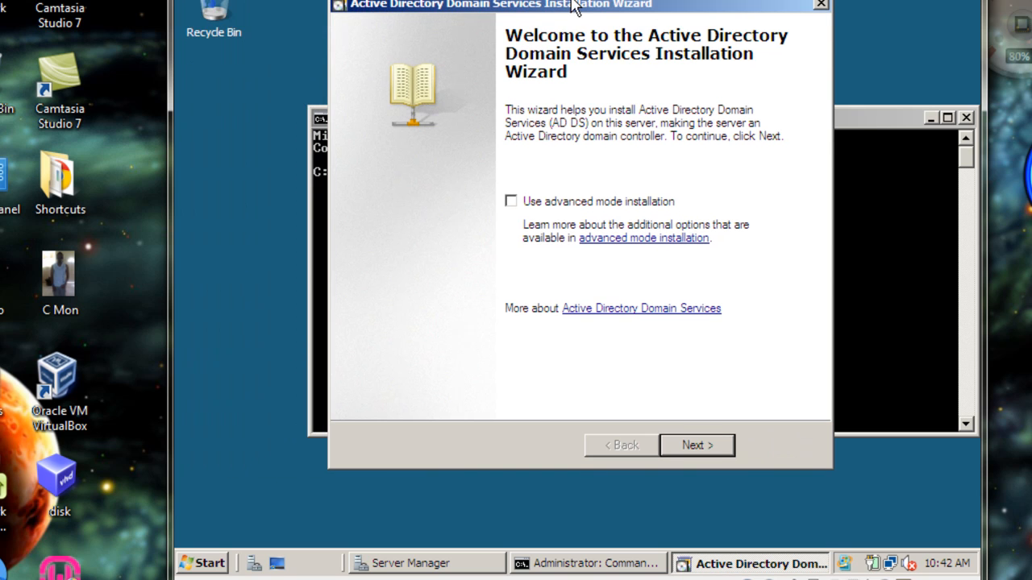
pyautogui.click(966, 118)
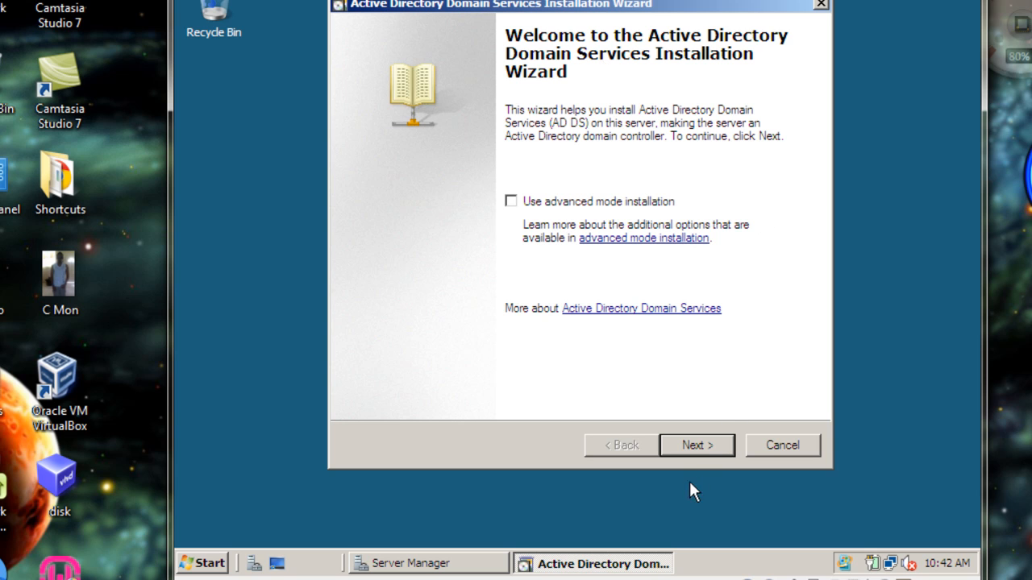
# Set the deployment configuration to create a new domain in a new forest, leaving advanced mode installation off
pyautogui.click(713, 446)
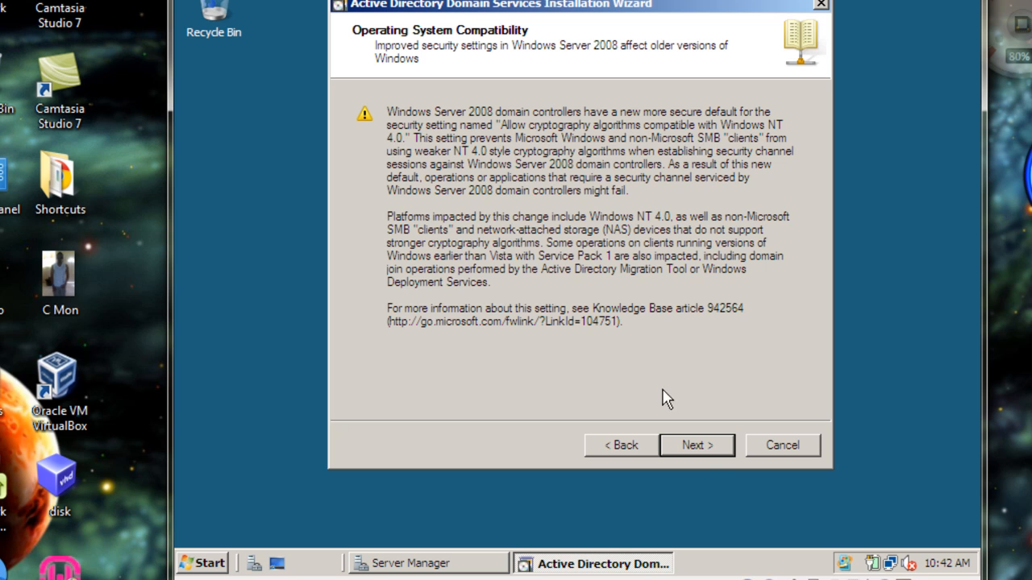
pyautogui.click(698, 450)
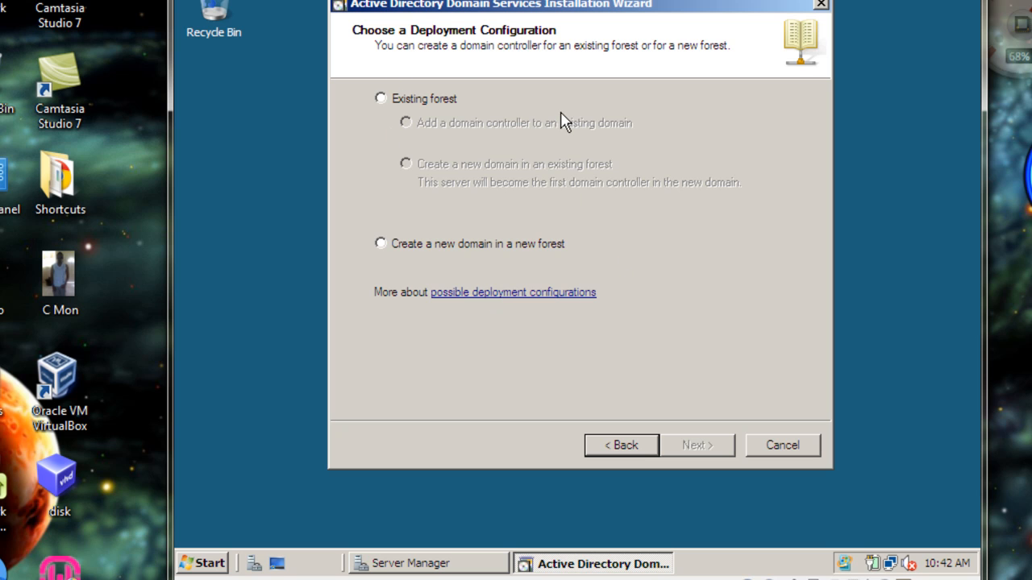
pyautogui.click(380, 243)
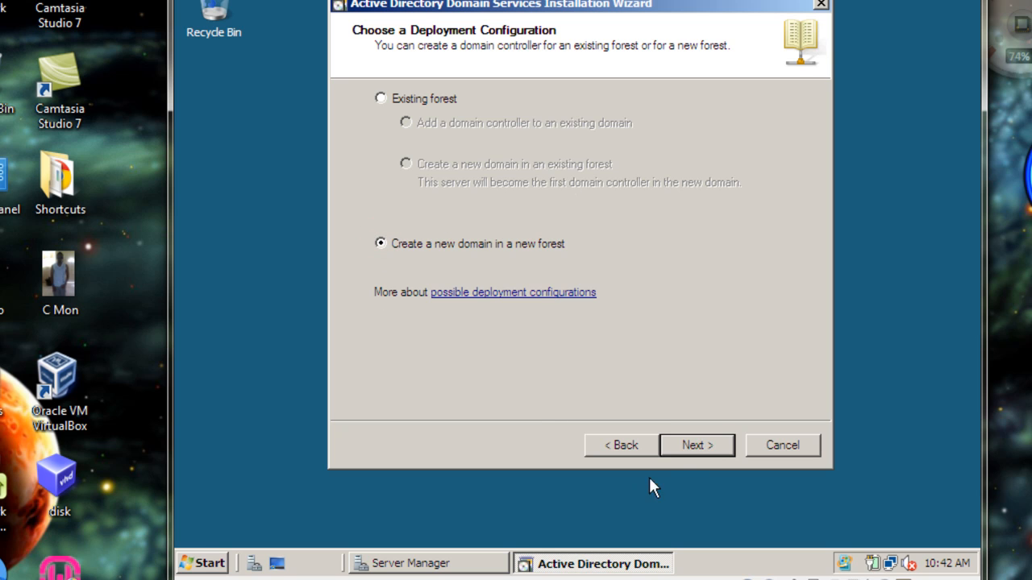
pyautogui.click(692, 447)
# Name the forest root domain Mydomain.com
pyautogui.click(516, 158)
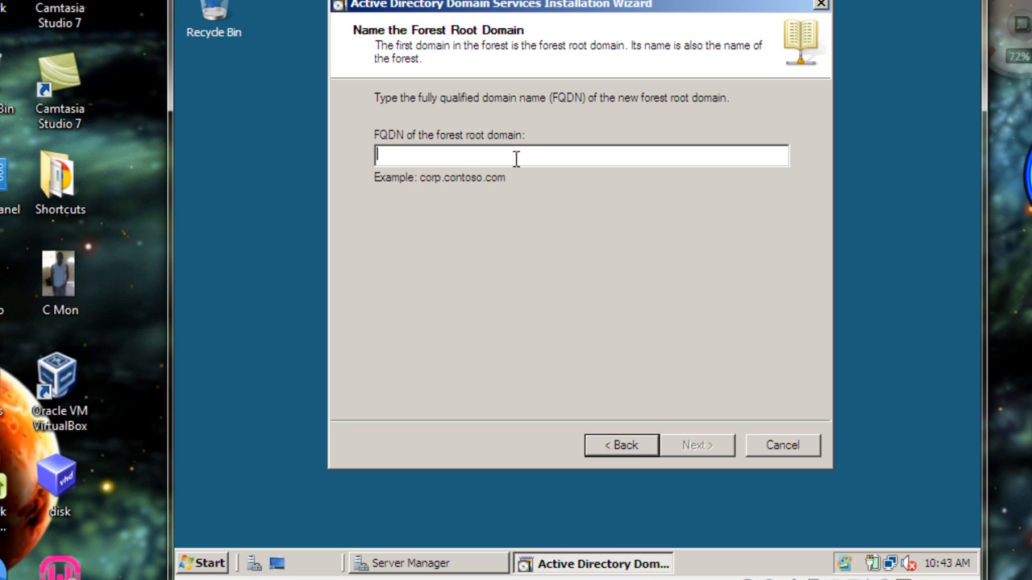
pyautogui.click(514, 159)
pyautogui.write('Mydomain.com')
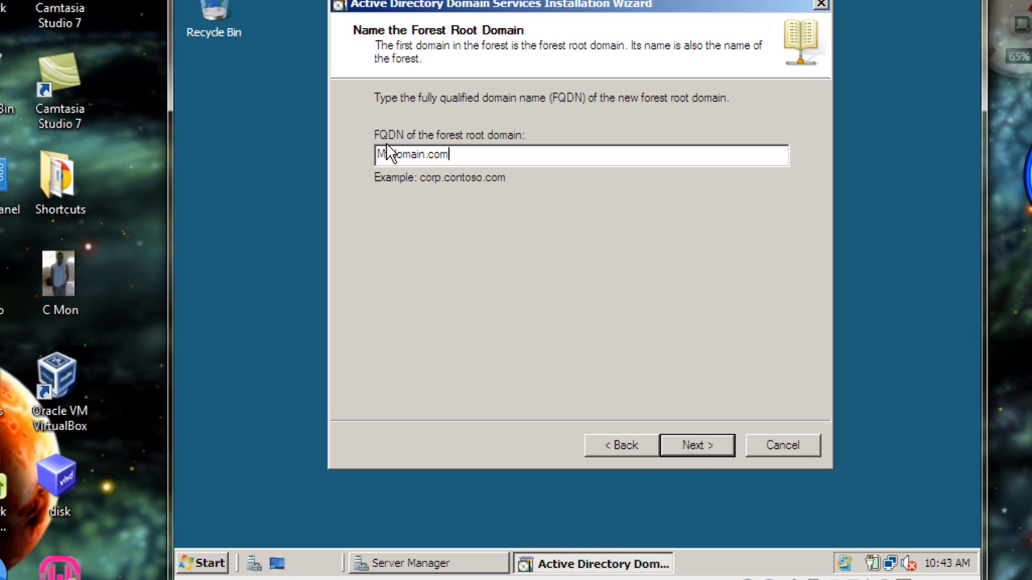
pyautogui.click(682, 452)
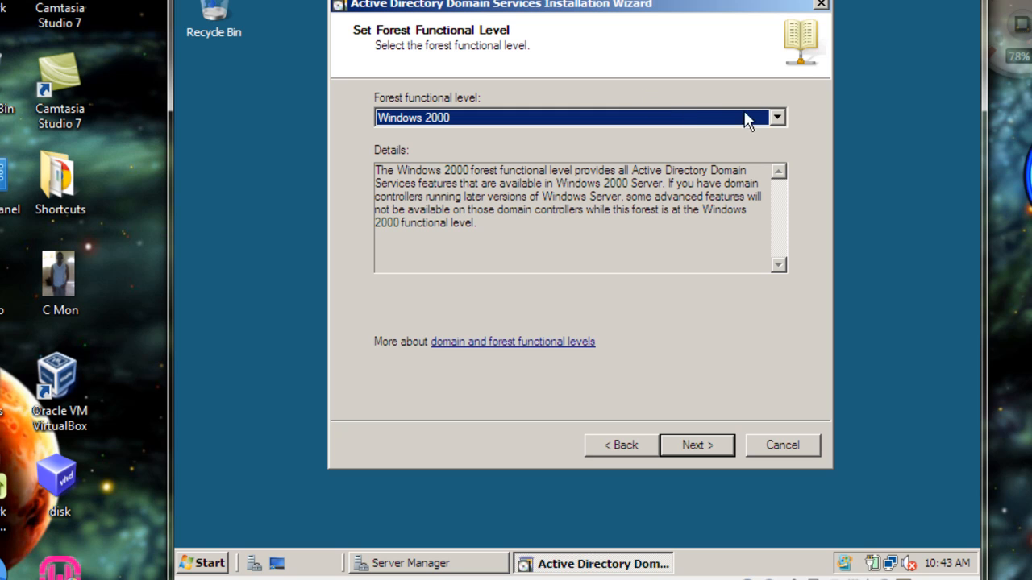
# Set the forest functional level to Windows Server 2008
pyautogui.click(776, 118)
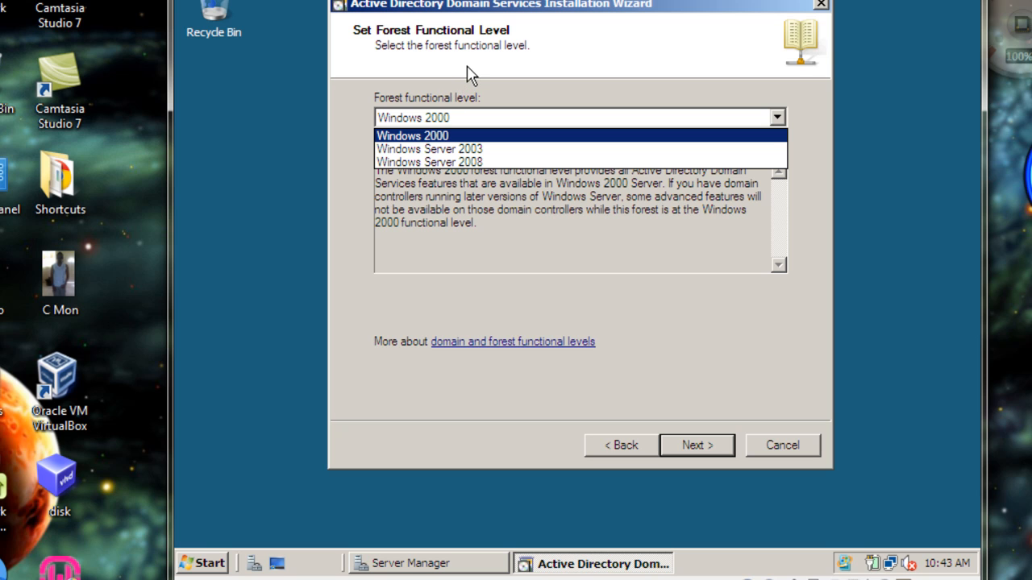
pyautogui.click(418, 160)
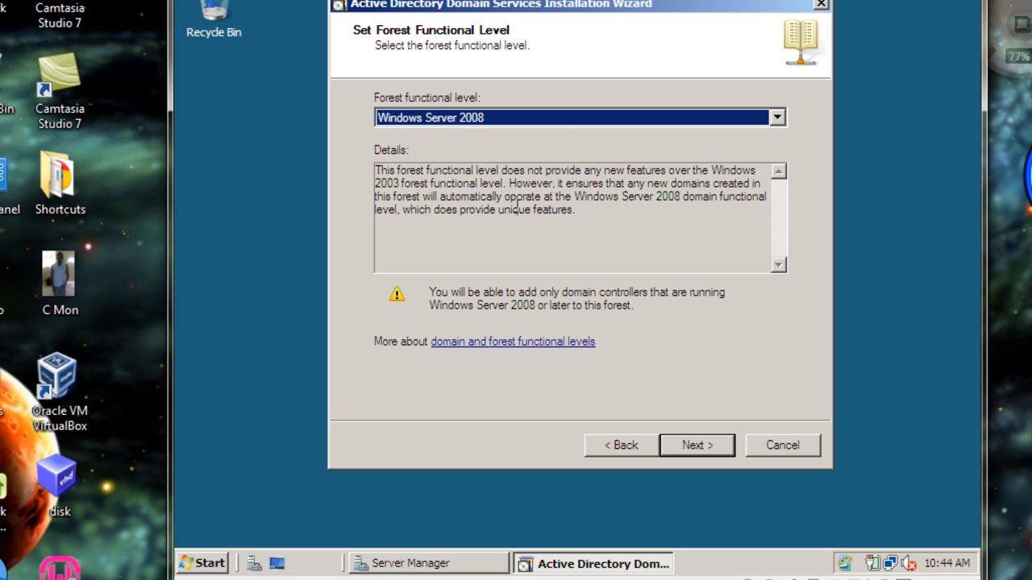
pyautogui.click(695, 445)
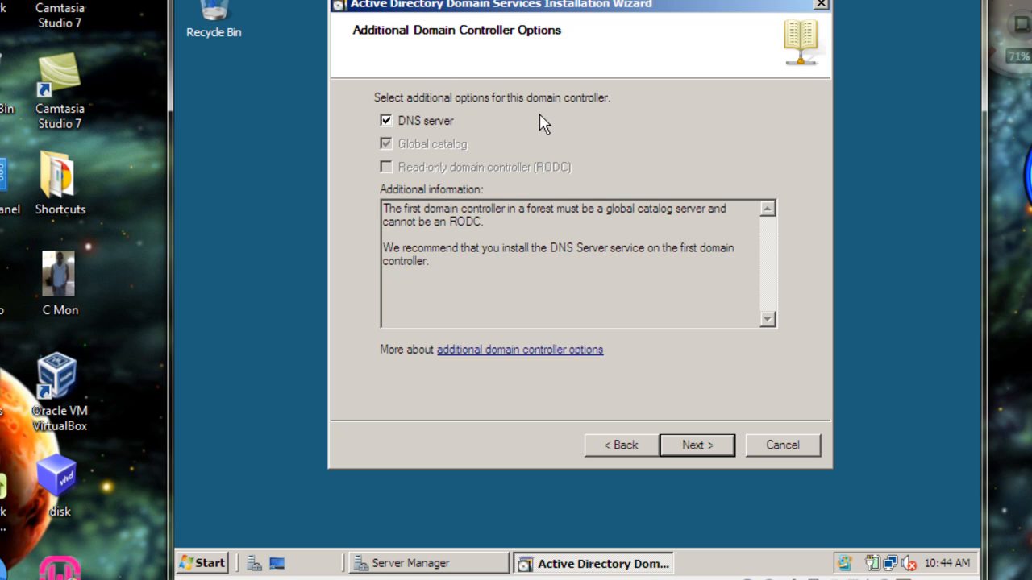
# Keep the DNS server option for this domain controller and agree to continue without a DNS delegation
pyautogui.click(691, 448)
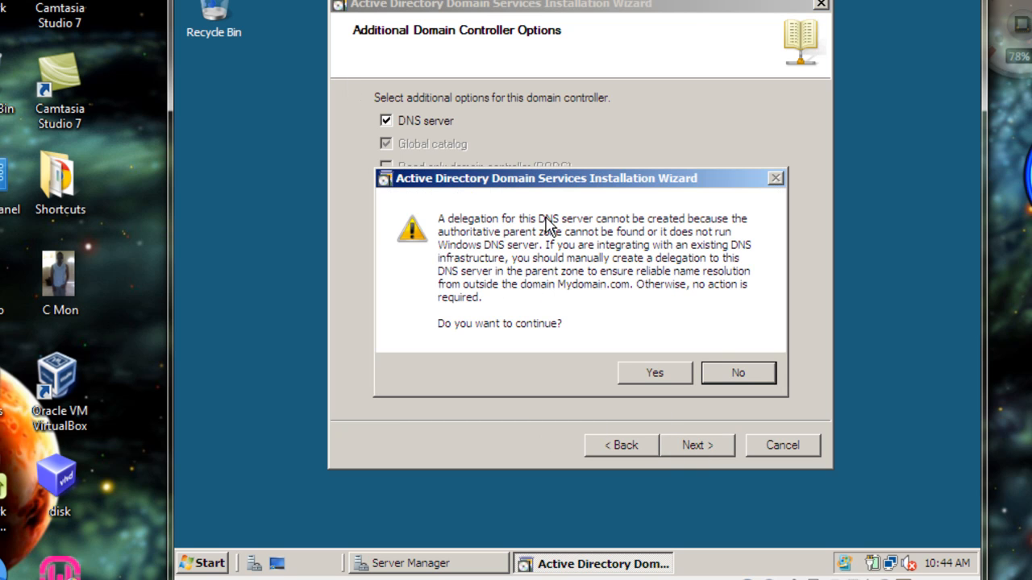
pyautogui.click(655, 374)
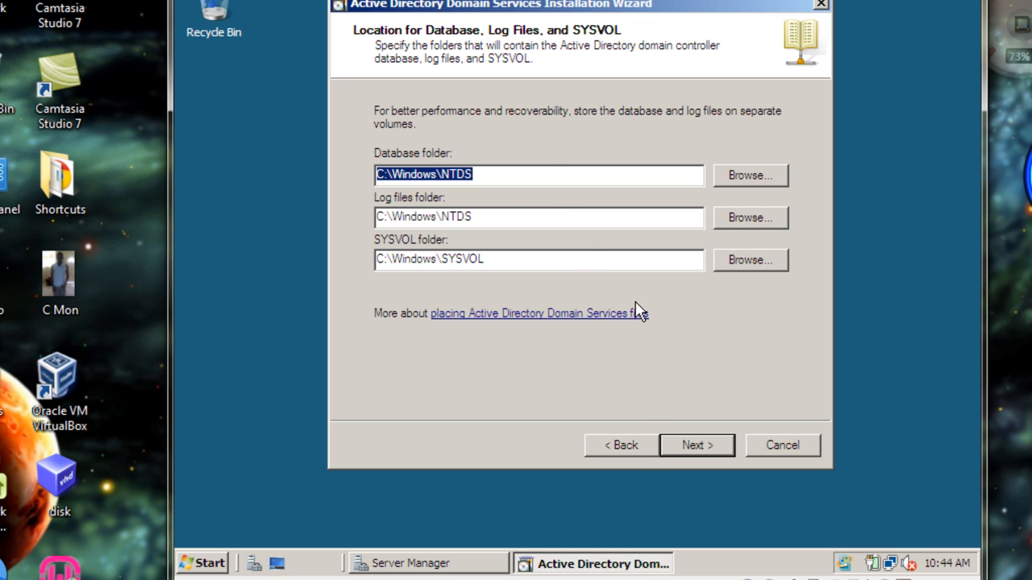
# Accept the default database, log files and SYSVOL folders, and assign the Directory Services Restore Mode administrator password
pyautogui.click(692, 445)
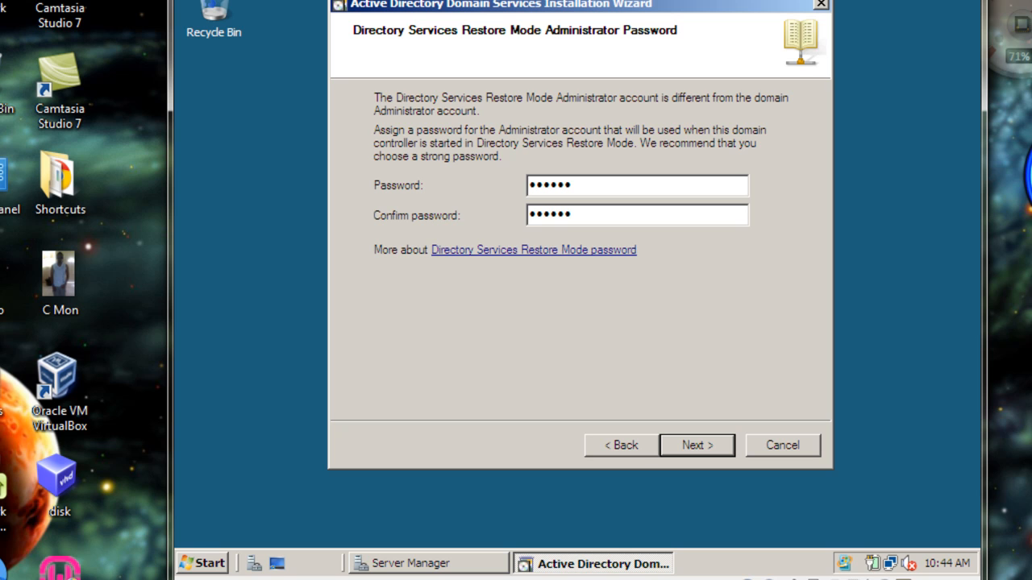
pyautogui.click(693, 448)
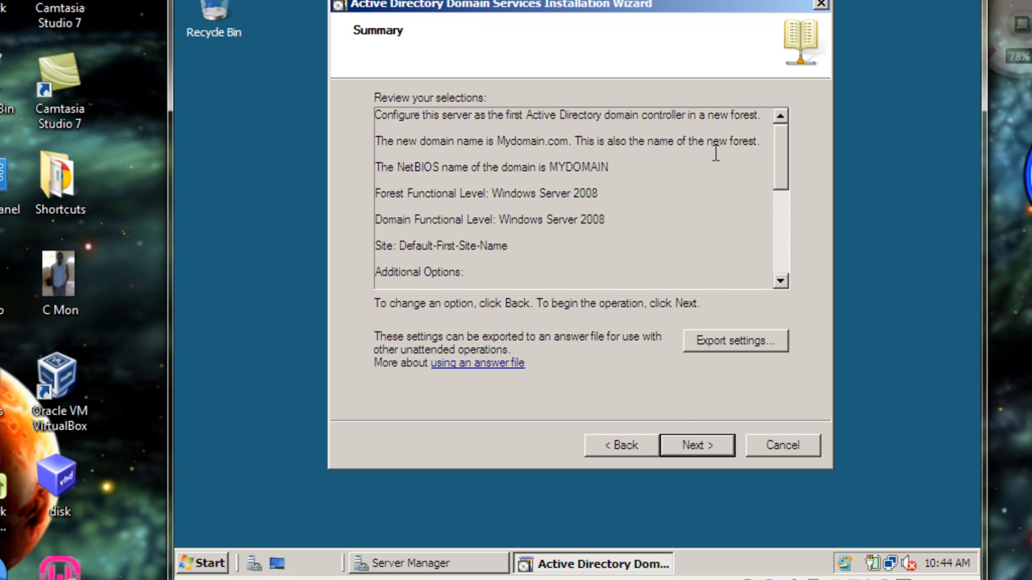
# Review the summary of selections and start the domain controller configuration with reboot on completion enabled
pyautogui.moveTo(782, 162); pyautogui.dragTo(778, 249)
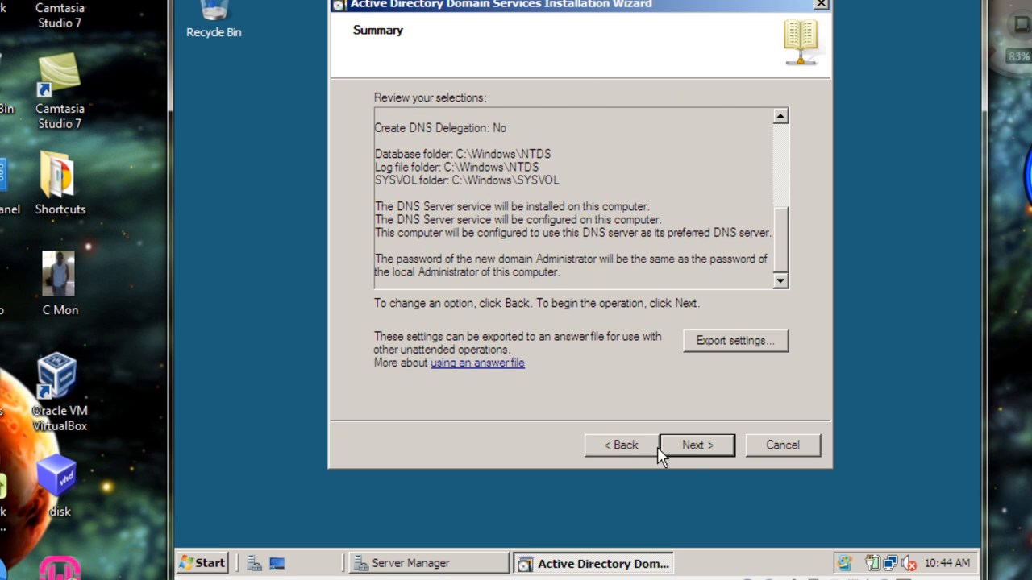
pyautogui.click(685, 445)
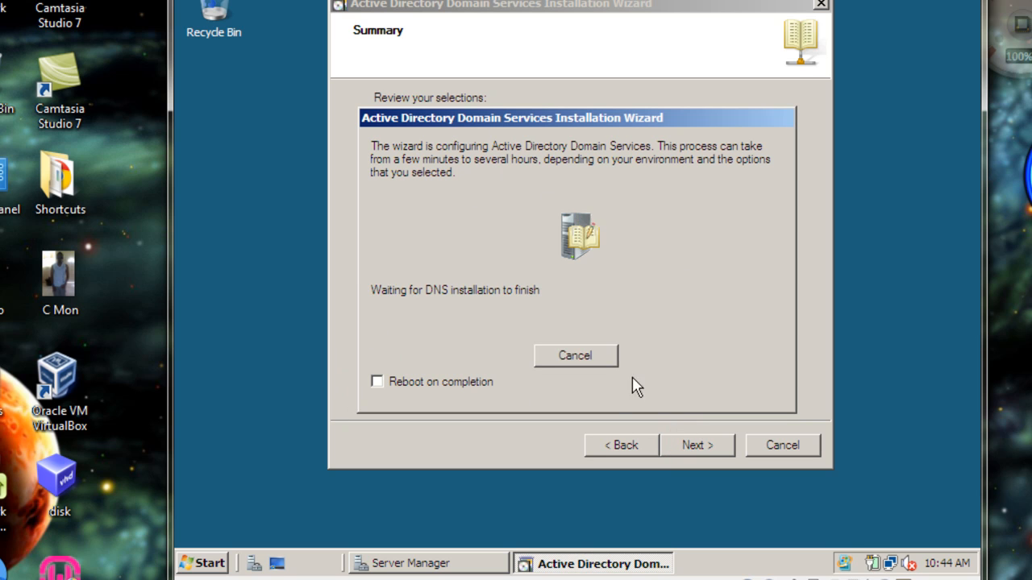
pyautogui.click(377, 382)
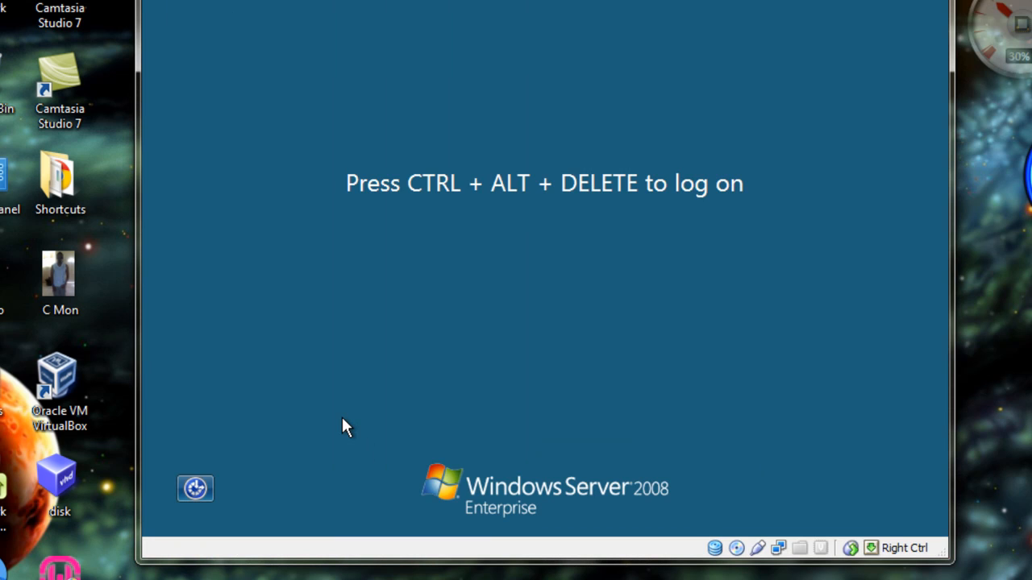
# Log on to the restarted server by entering the account password
pyautogui.hotkey('ctrl', 'Delete')
pyautogui.write('***')
pyautogui.press('Return')
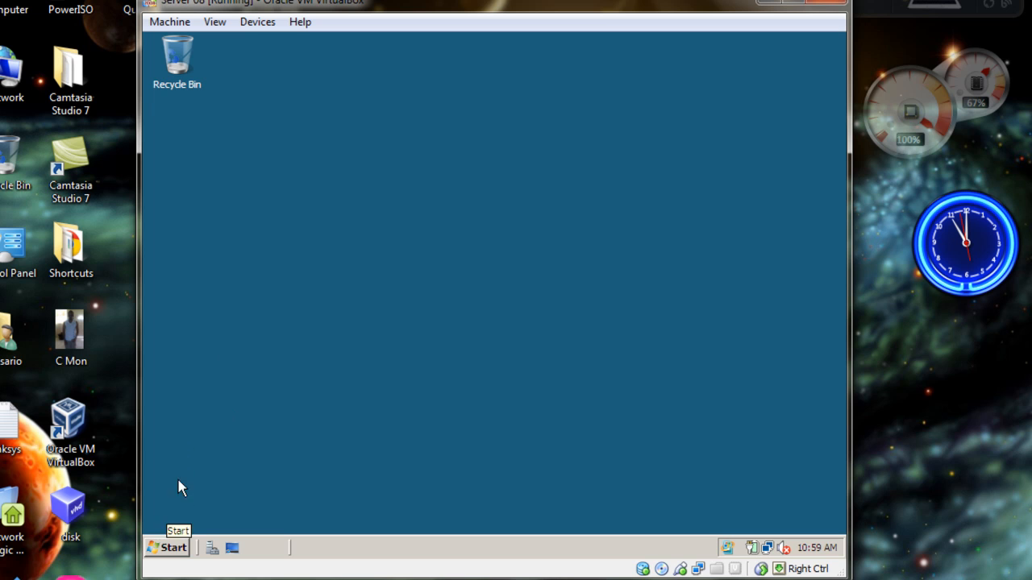
# Open Active Directory Users and Computers from the administrative tools and expand the Mydomain.com domain
pyautogui.click(180, 551)
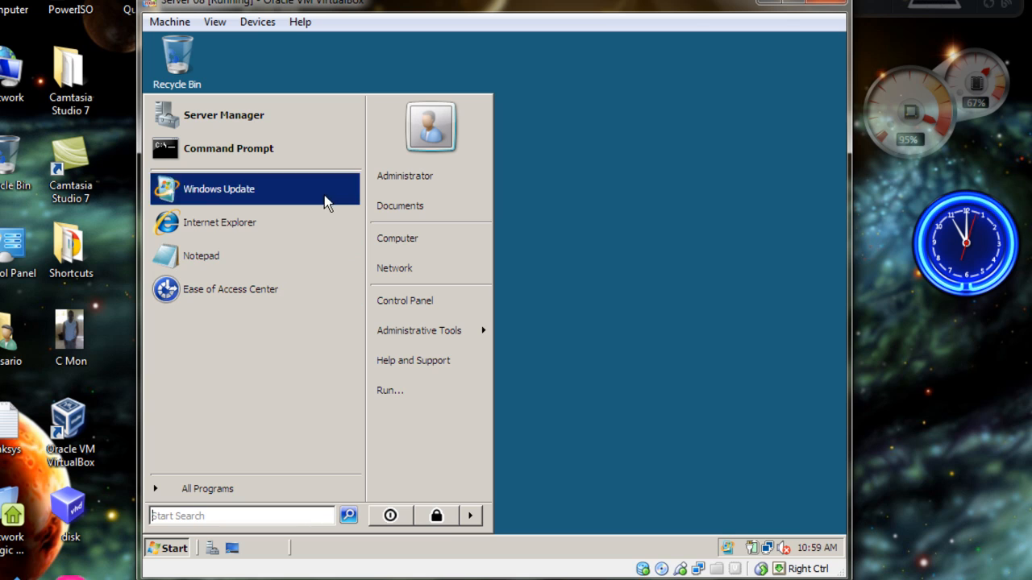
pyautogui.click(401, 336)
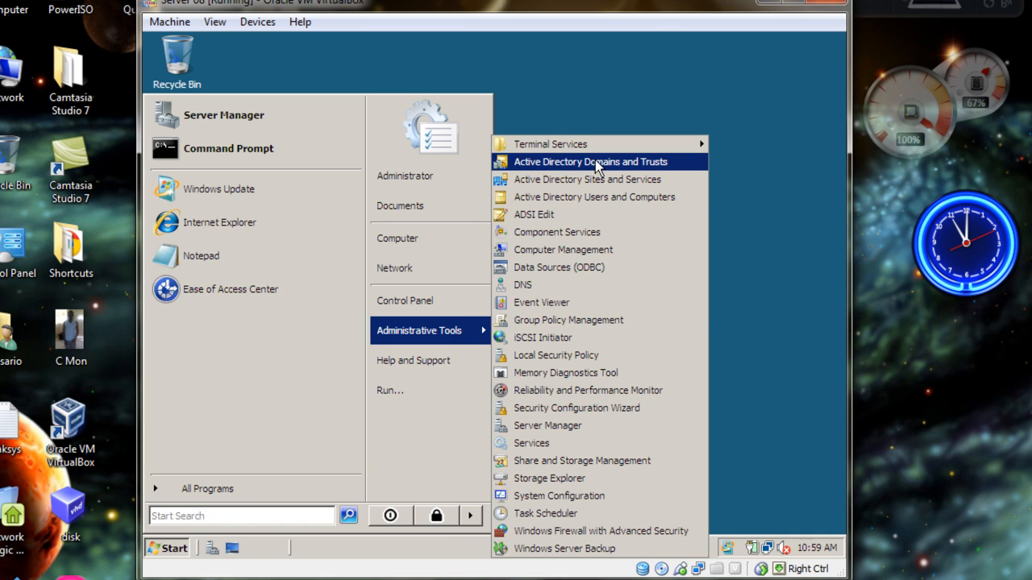
pyautogui.click(602, 200)
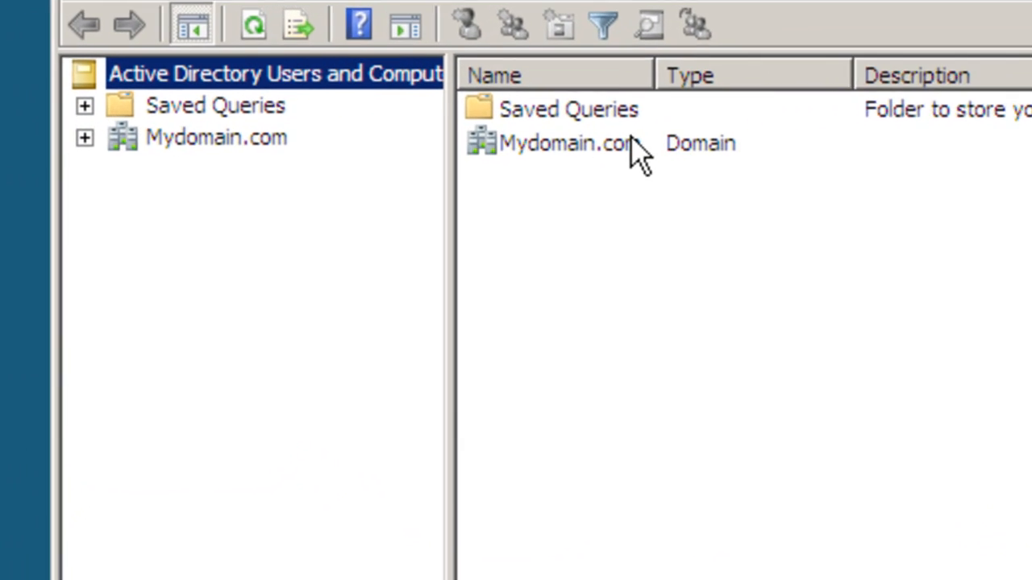
pyautogui.click(627, 153)
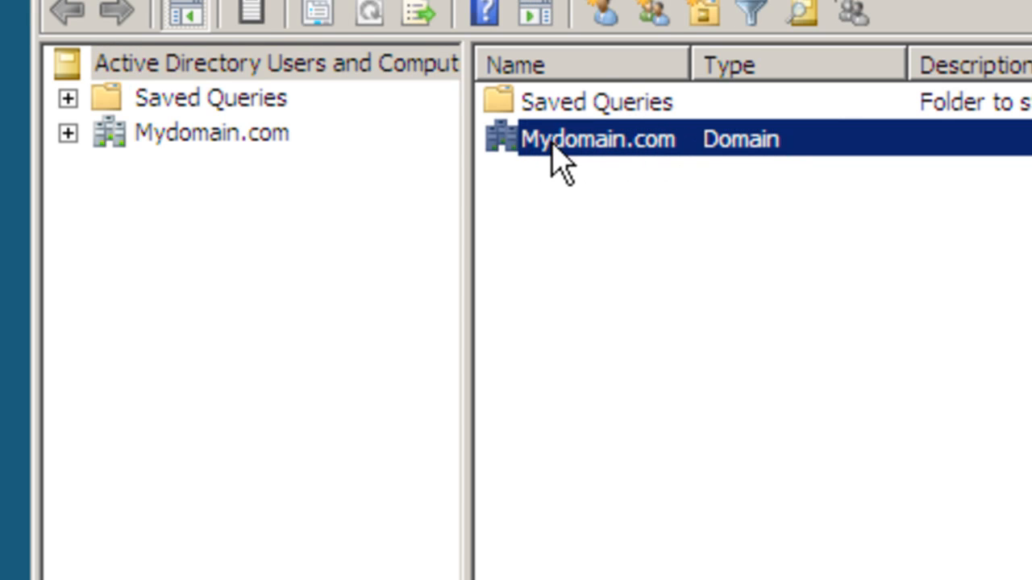
pyautogui.click(68, 133)
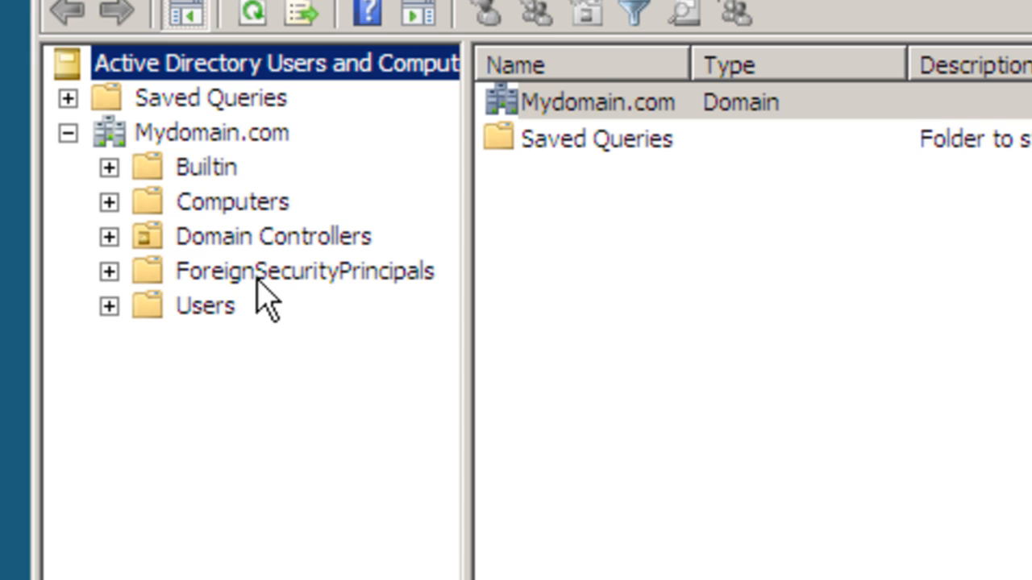
# Look through the contents of the Computers, Domain Controllers and ForeignSecurityPrincipals containers of Mydomain.com
pyautogui.click(109, 202)
pyautogui.click(215, 202)
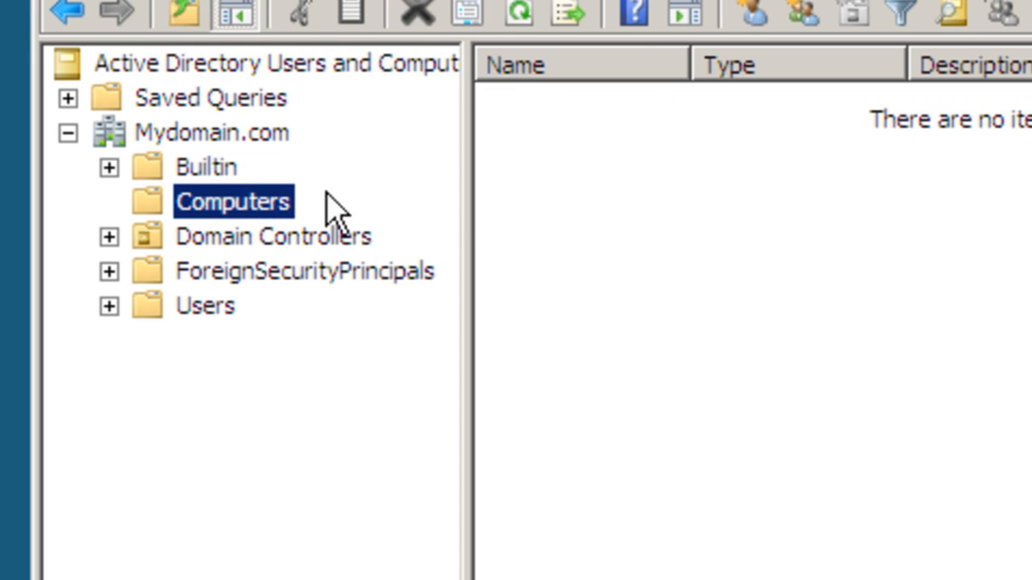
pyautogui.click(205, 238)
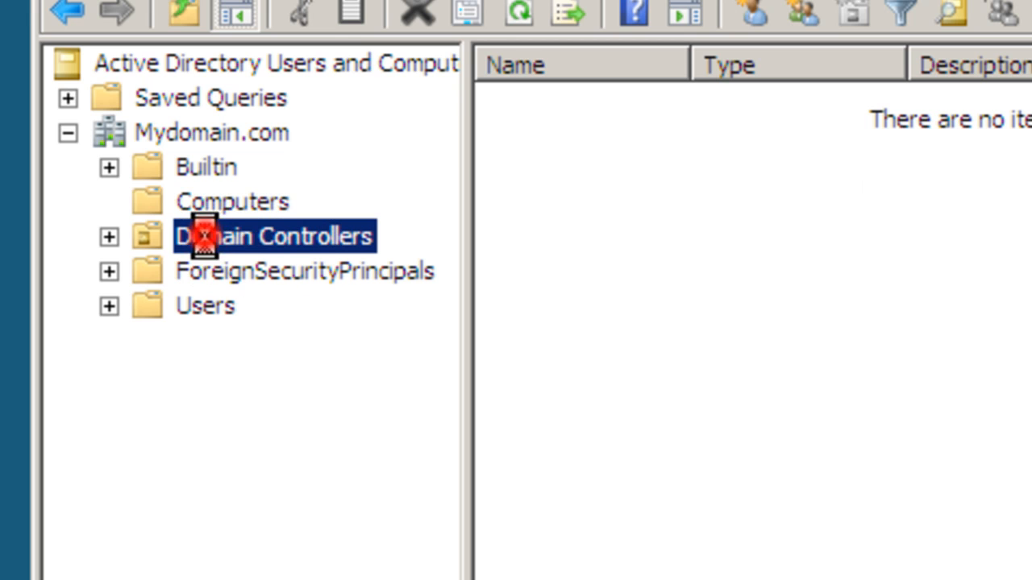
pyautogui.click(534, 101)
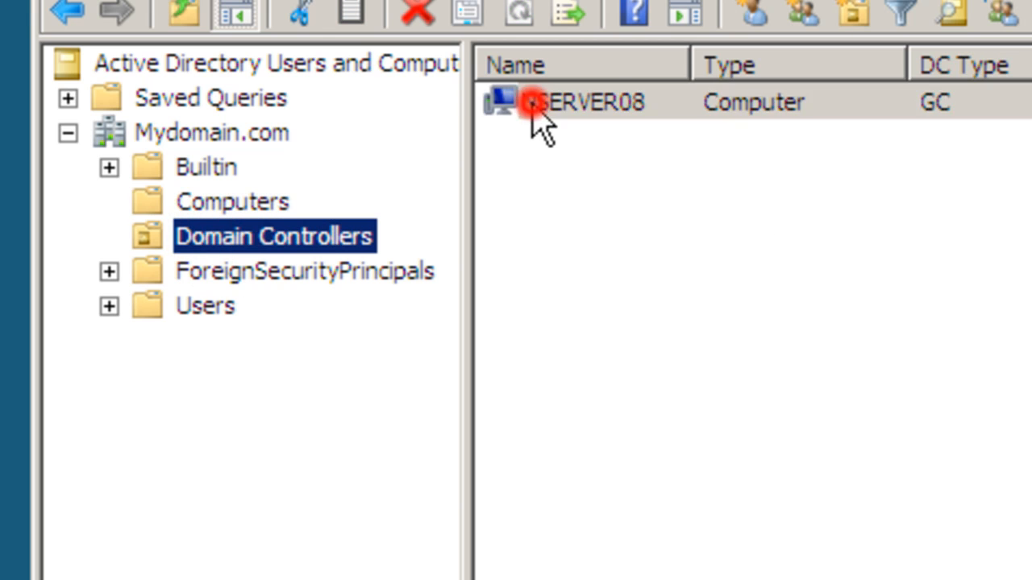
pyautogui.click(211, 278)
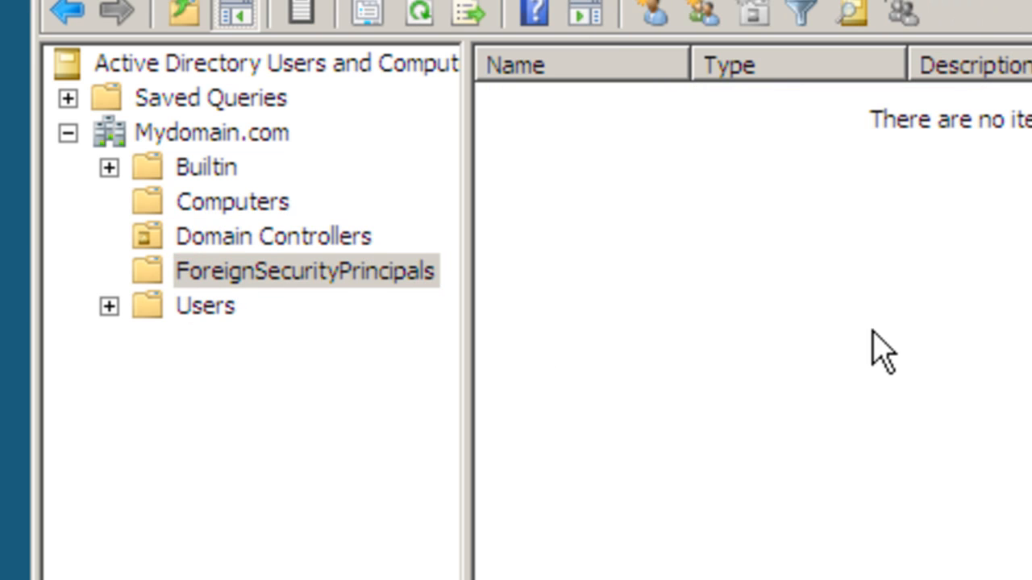
# List the contents of the Users container and widen the Name column to read the full group names
pyautogui.click(185, 307)
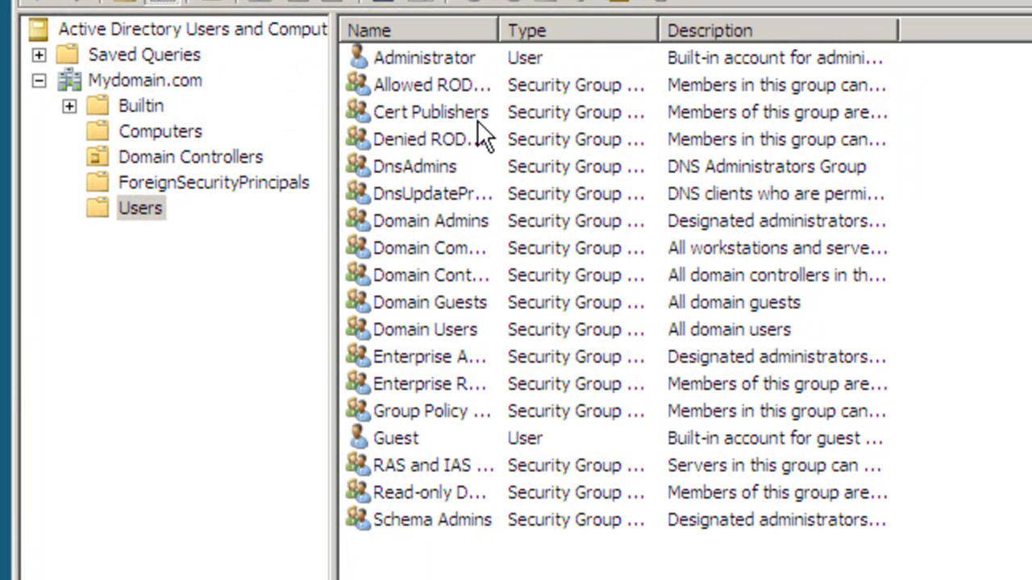
pyautogui.moveTo(498, 28); pyautogui.dragTo(676, 48)
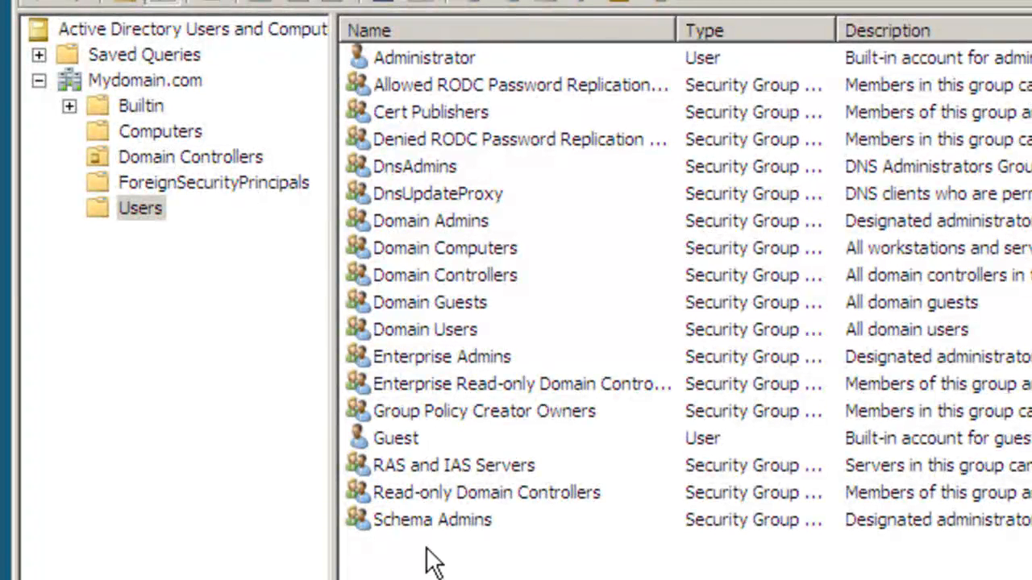
pyautogui.click(38, 82)
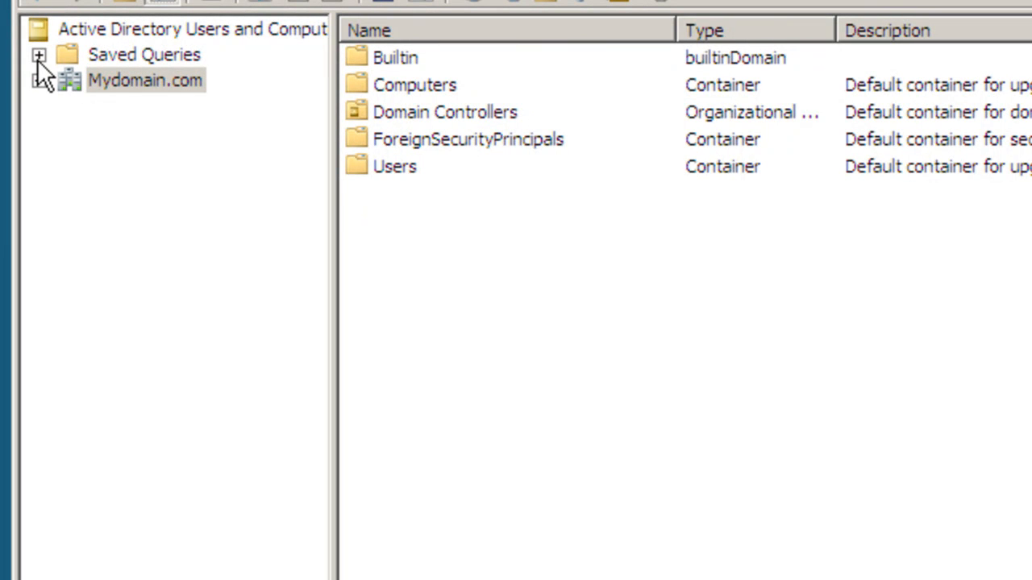
pyautogui.click(36, 10)
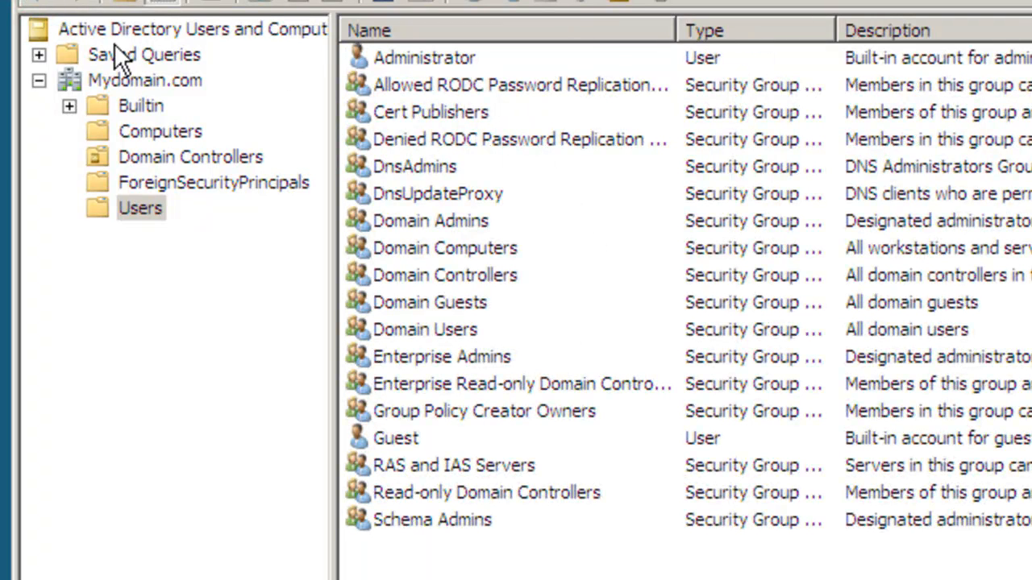
# Create a new computer account named CLIENTXP in the Users container of Mydomain.com and select it
pyautogui.click(115, 202)
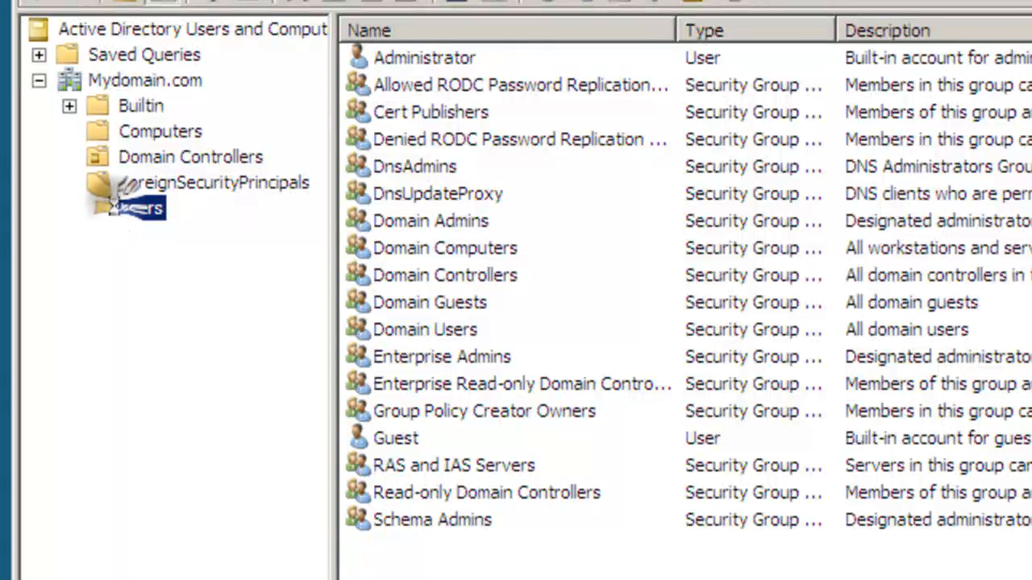
pyautogui.rightClick(109, 208)
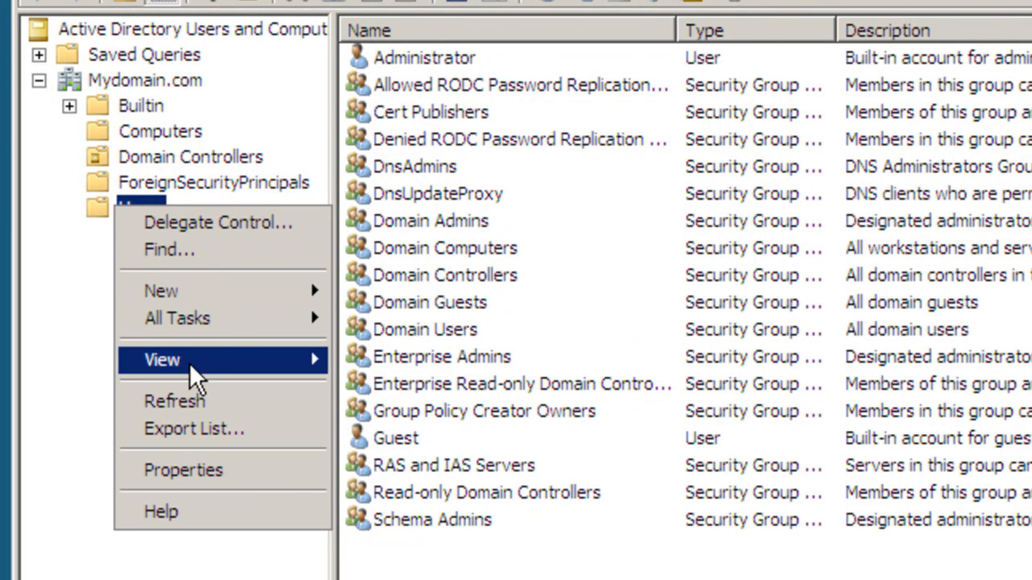
pyautogui.moveTo(202, 294)
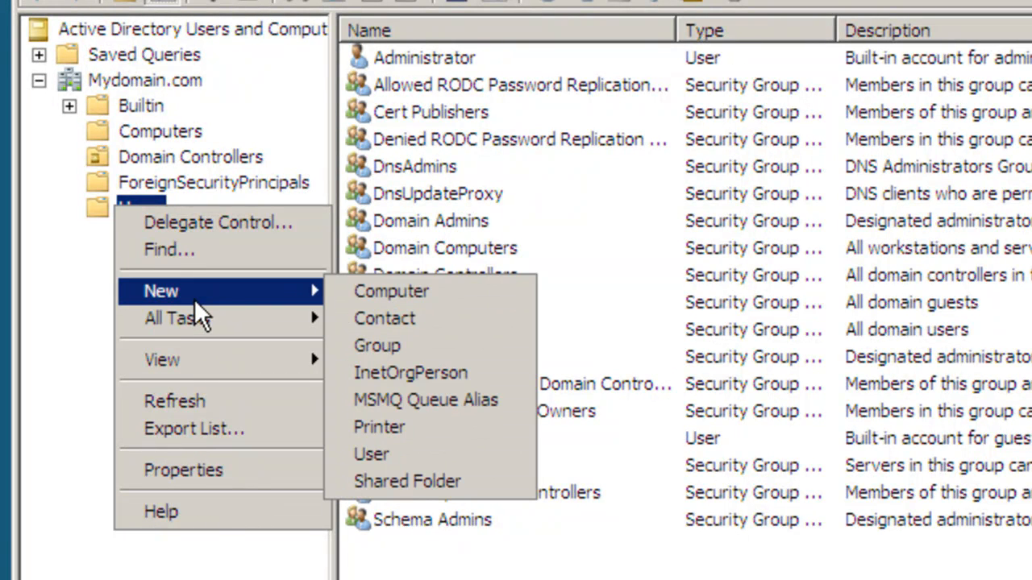
pyautogui.click(390, 292)
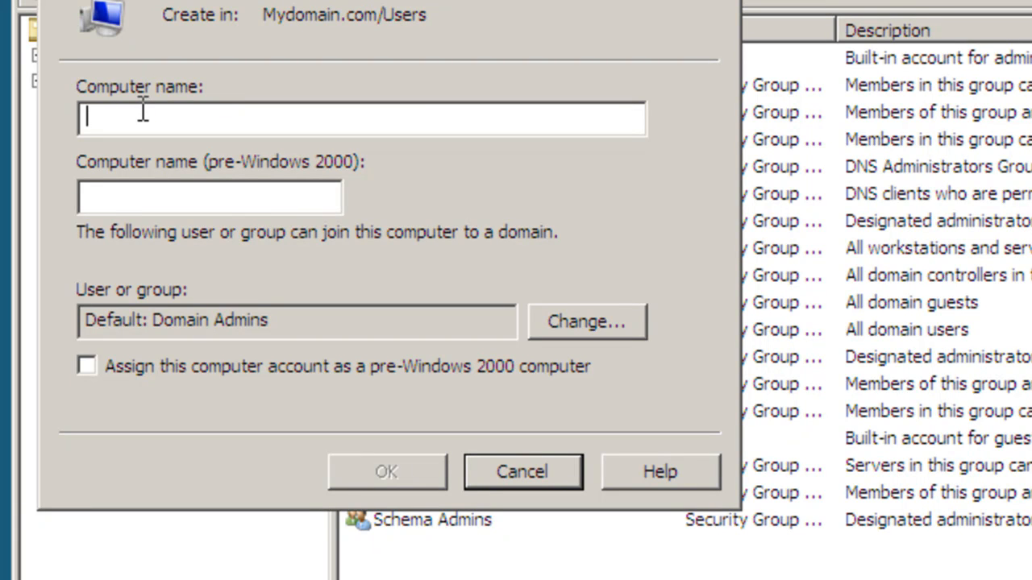
pyautogui.write('CLIENT')
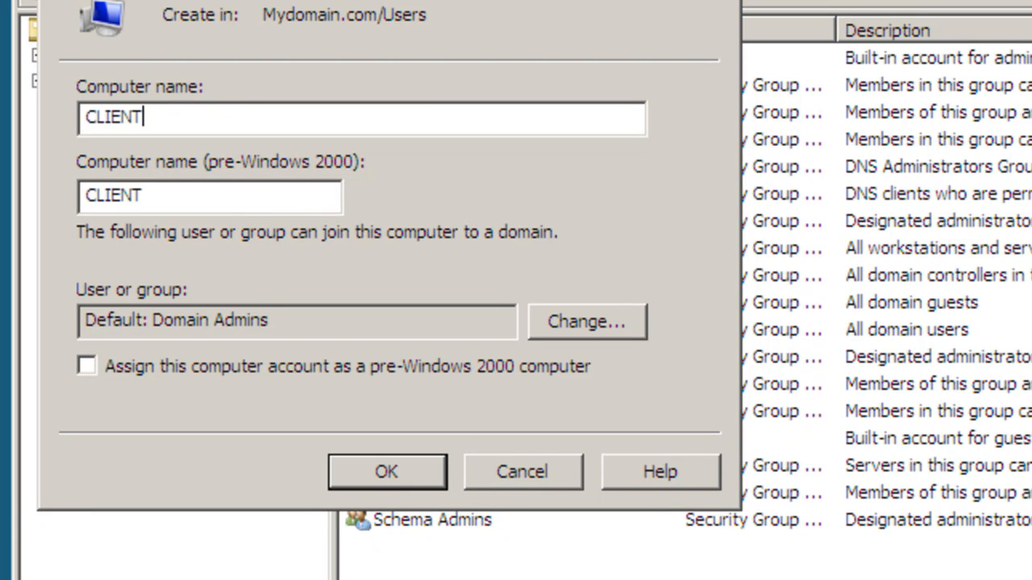
pyautogui.write('XP')
pyautogui.click(364, 471)
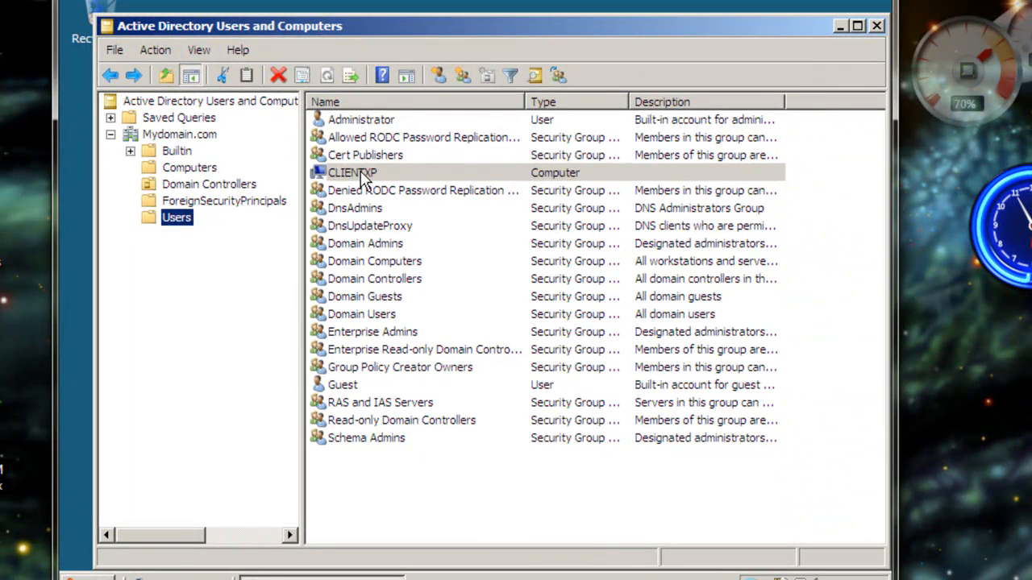
pyautogui.click(362, 174)
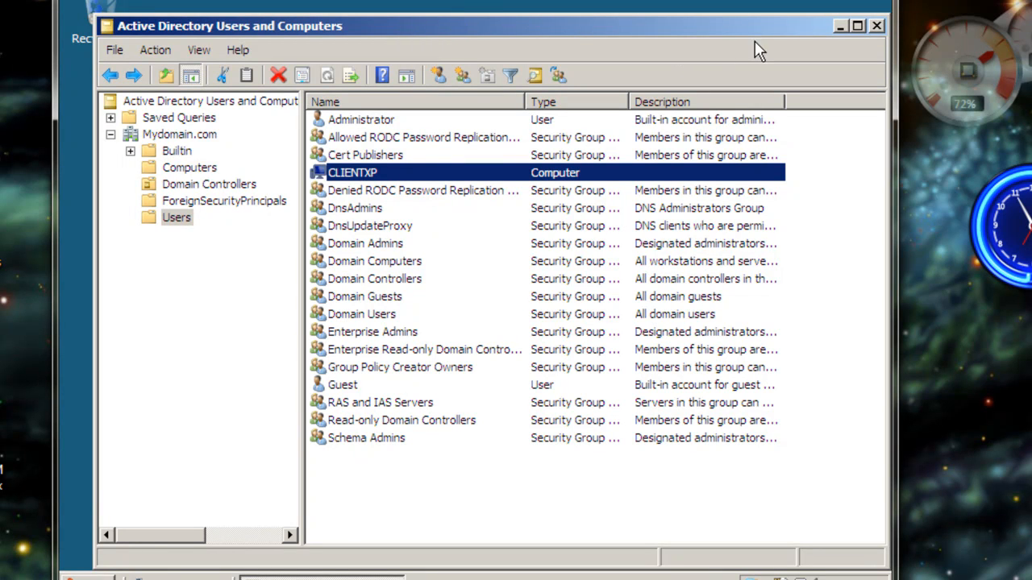
# Minimize Active Directory Users and Computers and switch to the Windows XP virtual machine
pyautogui.click(837, 24)
pyautogui.press('super+d')
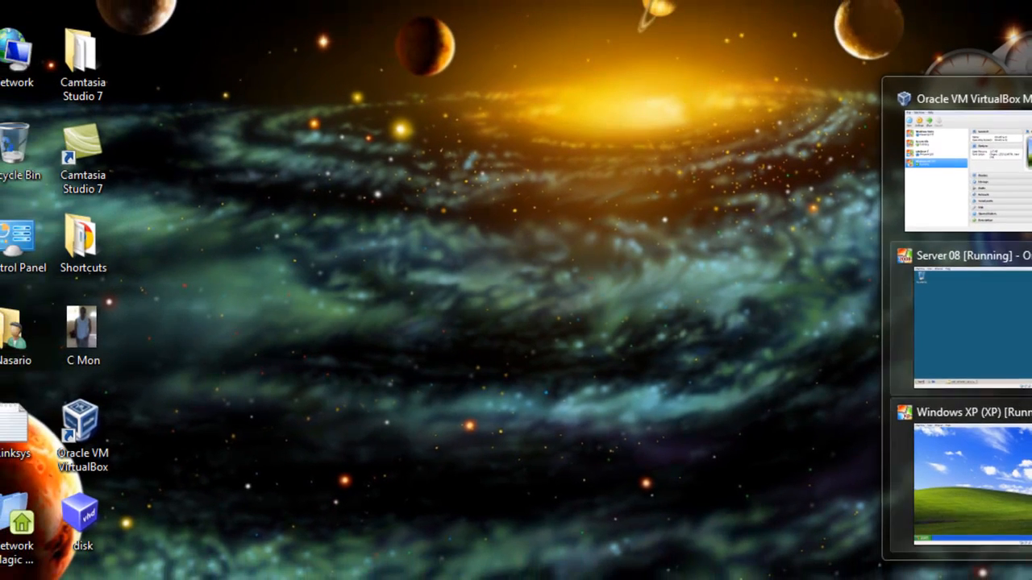
pyautogui.click(948, 448)
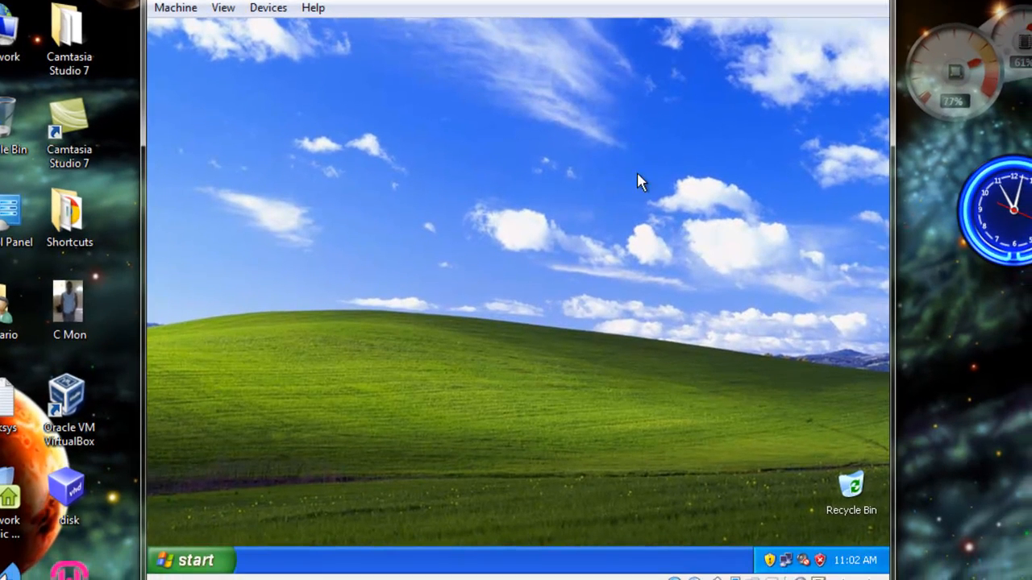
# Open the Windows XP machine's System Properties from My Computer and show the computer name settings
pyautogui.click(202, 560)
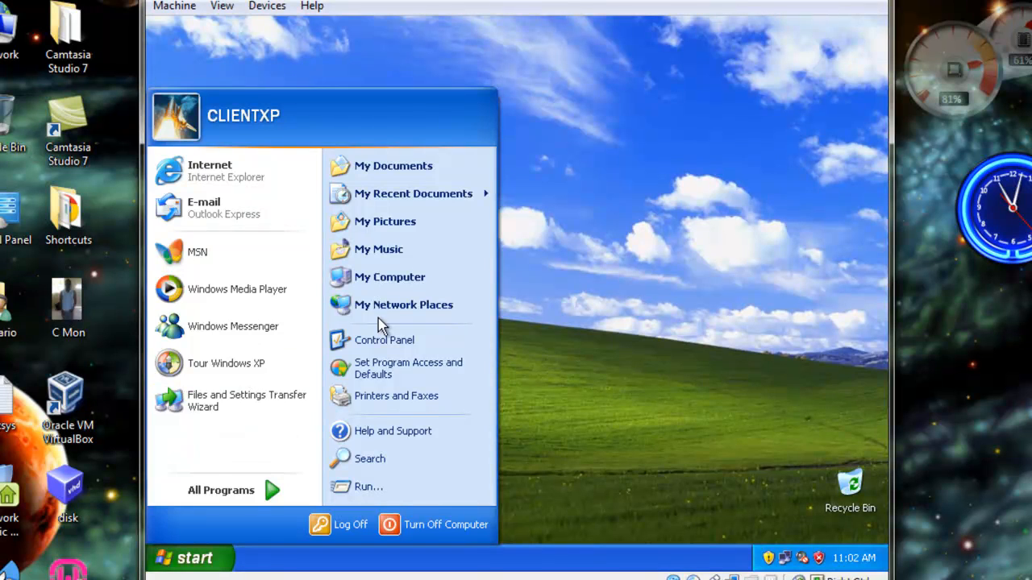
pyautogui.click(399, 279)
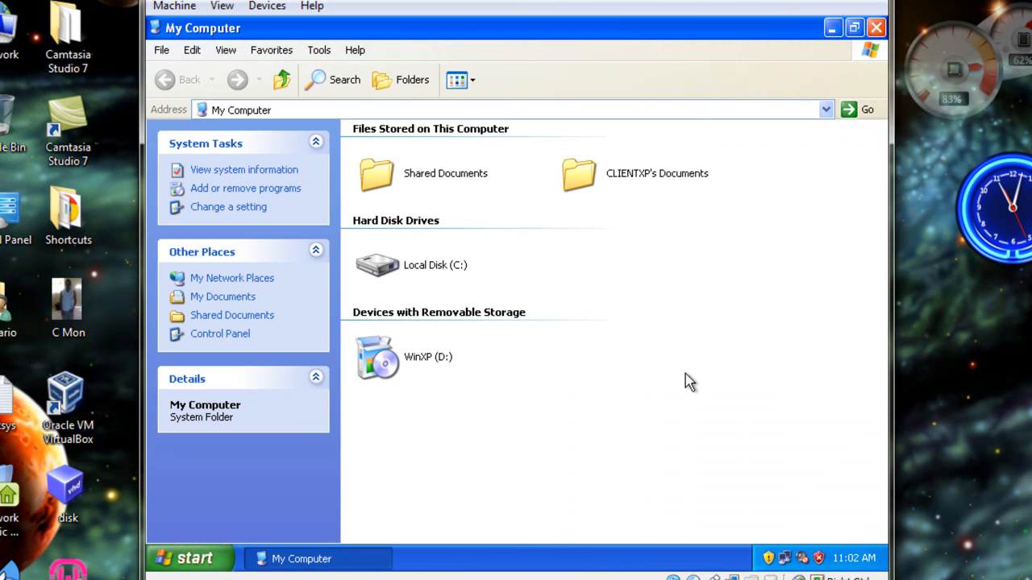
pyautogui.rightClick(642, 284)
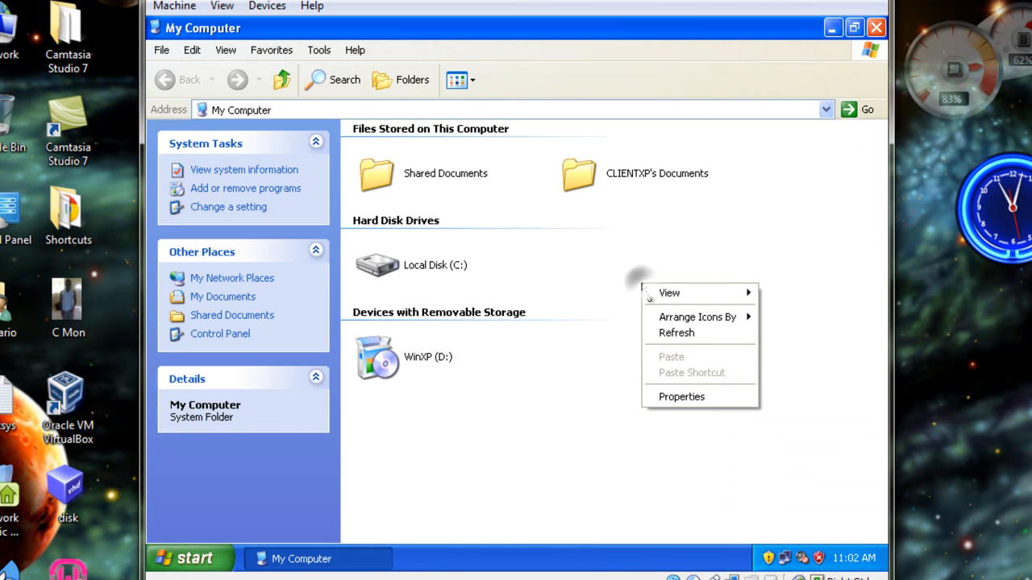
pyautogui.click(671, 399)
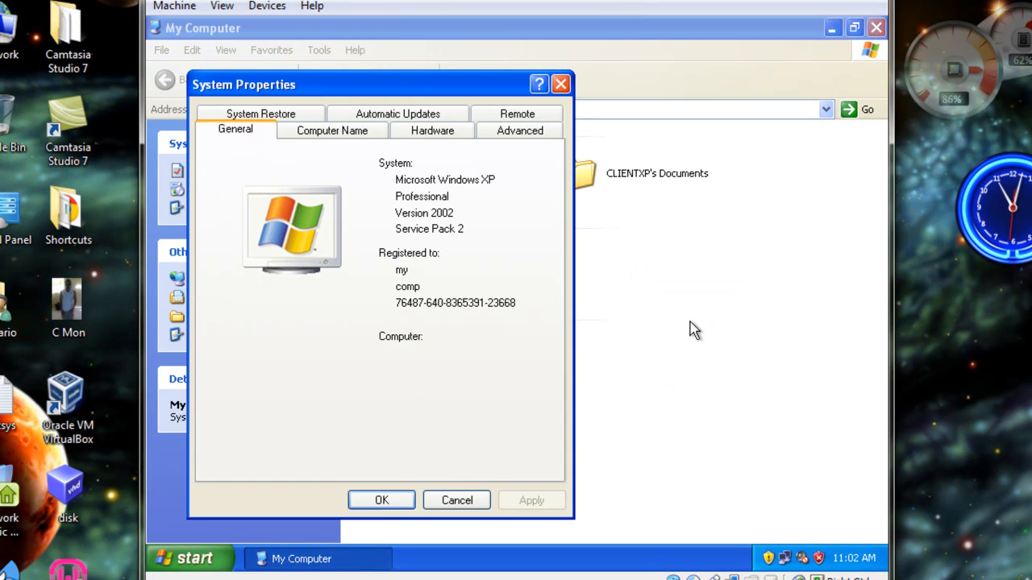
pyautogui.click(300, 137)
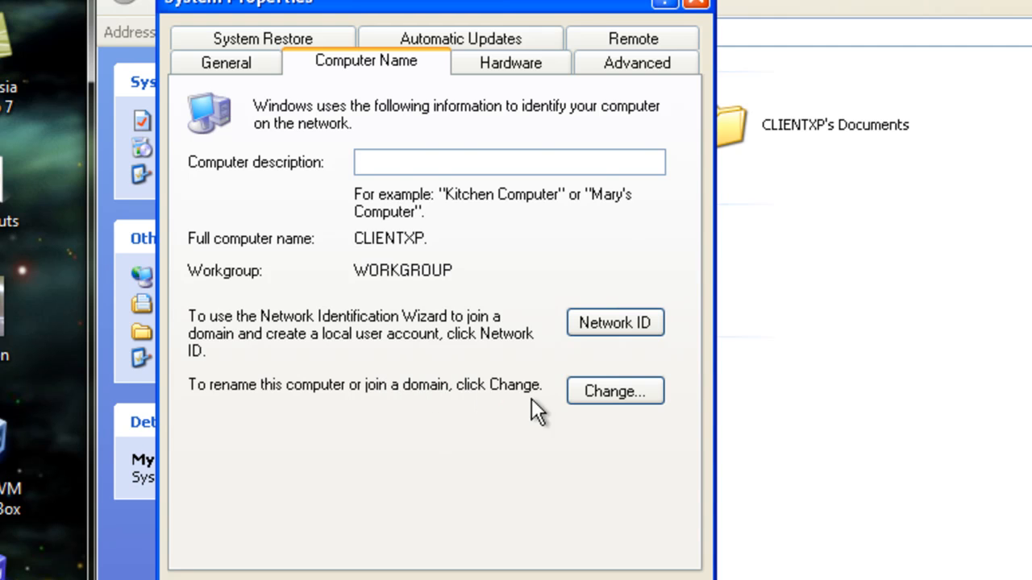
# Change the XP computer's membership from a workgroup to the domain MyDomain.com and submit the change
pyautogui.click(615, 391)
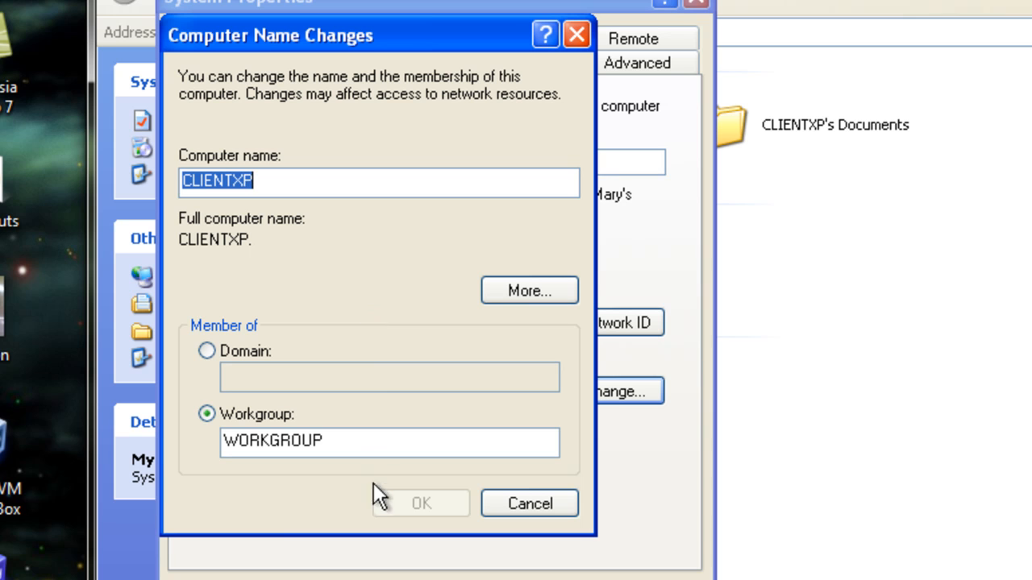
pyautogui.click(208, 351)
pyautogui.click(252, 381)
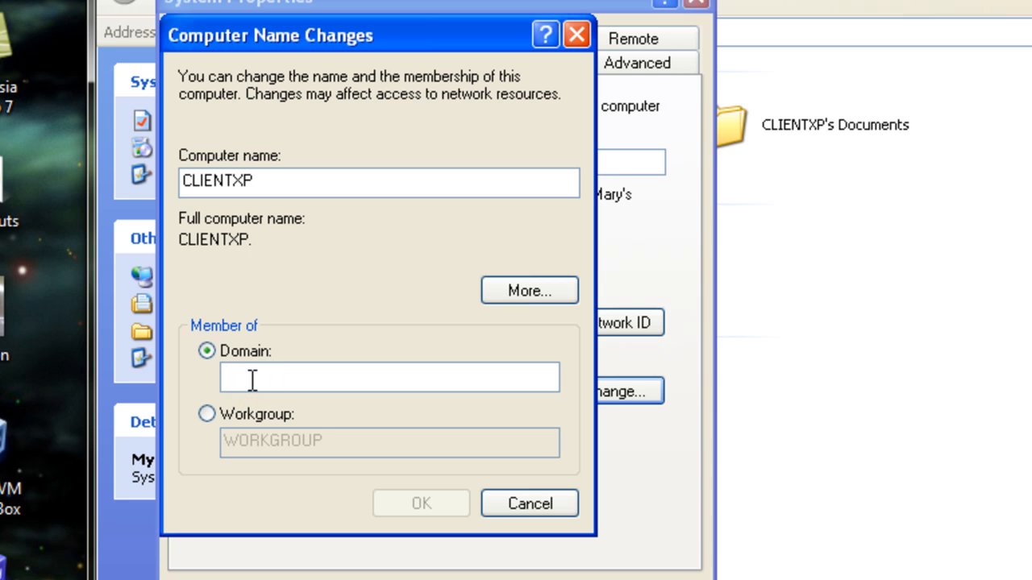
pyautogui.write('MyD')
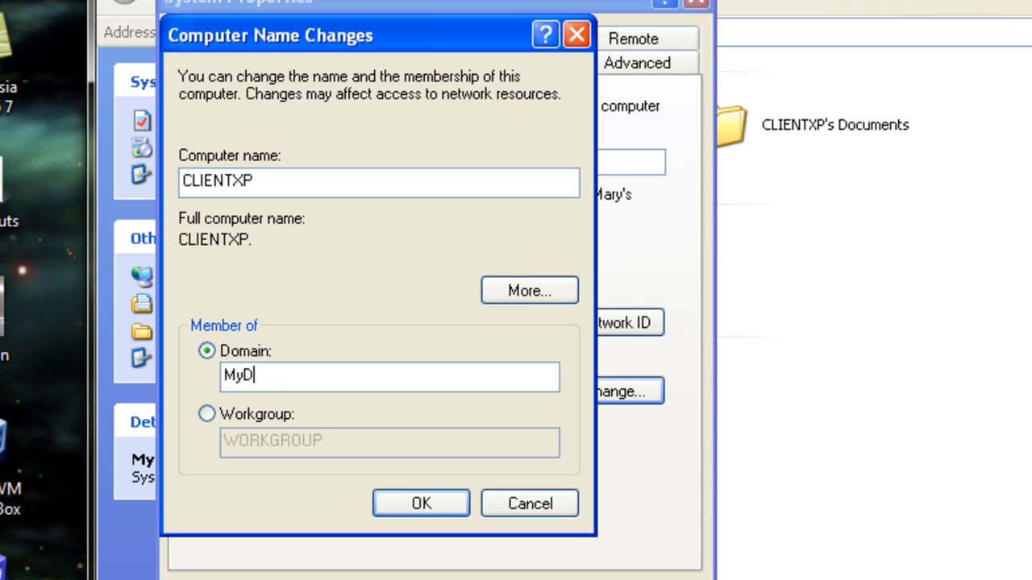
pyautogui.write('omain.com')
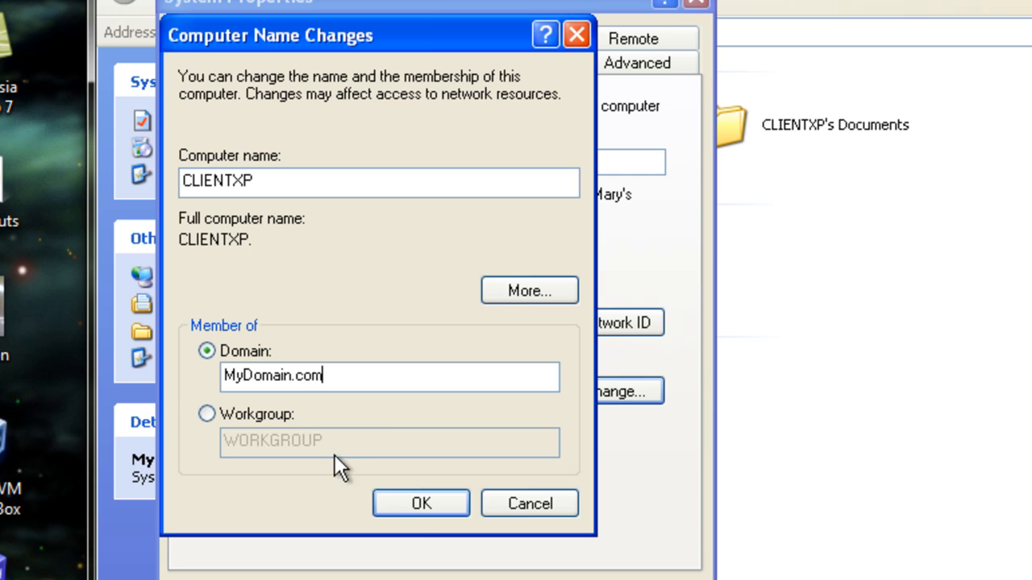
pyautogui.click(418, 503)
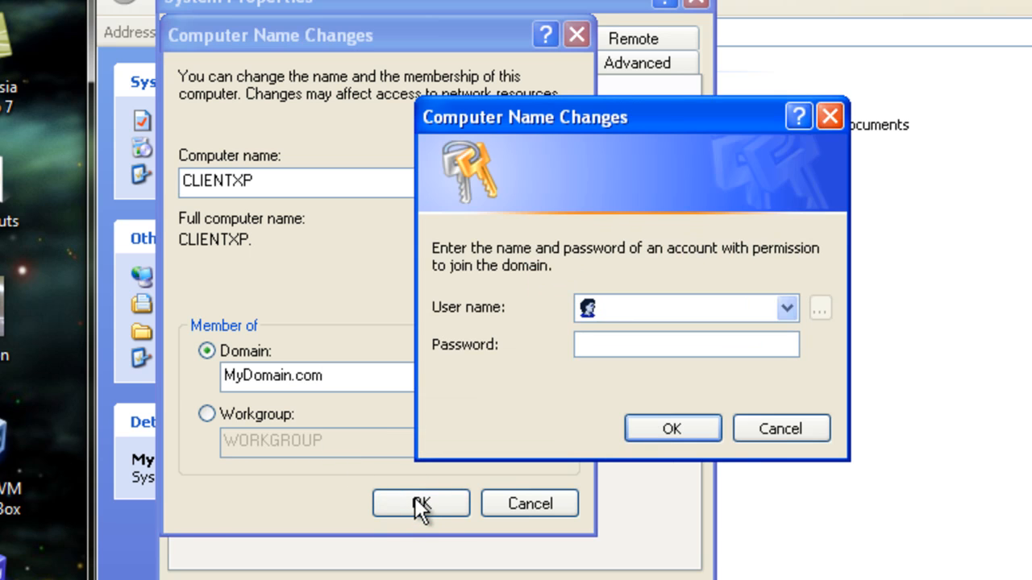
# Authorize the domain join with the user name Administrator and the account password
pyautogui.click(693, 309)
pyautogui.write('Adminitratr')
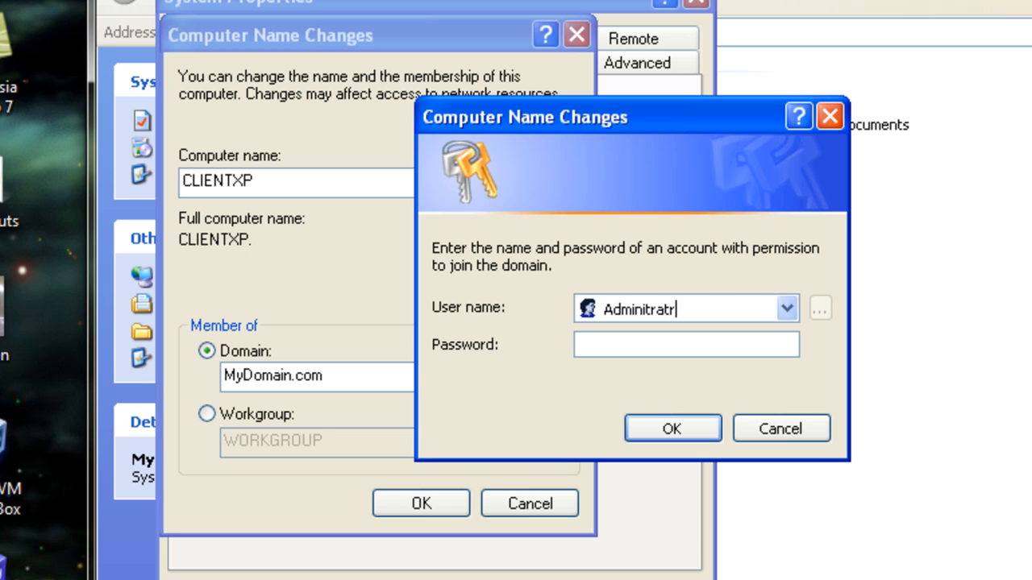
pyautogui.write('or')
pyautogui.press('Left')
pyautogui.press('Left')
pyautogui.press('Left')
pyautogui.press('Left')
pyautogui.press('Left')
pyautogui.write('s')
pyautogui.press('Right')
pyautogui.press('Right')
pyautogui.press('Right')
pyautogui.press('Right')
pyautogui.press('Right')
pyautogui.press('Right')
pyautogui.press('Right')
pyautogui.press('BackSpace')
pyautogui.press('BackSpace')
pyautogui.press('BackSpace')
pyautogui.press('BackSpace')
pyautogui.press('BackSpace')
pyautogui.press('BackSpace')
pyautogui.press('BackSpace')
pyautogui.press('BackSpace')
pyautogui.press('BackSpace')
pyautogui.press('BackSpace')
pyautogui.press('BackSpace')
pyautogui.press('BackSpace')
pyautogui.write('Administrator')
pyautogui.press('Tab')
pyautogui.write('••••••')
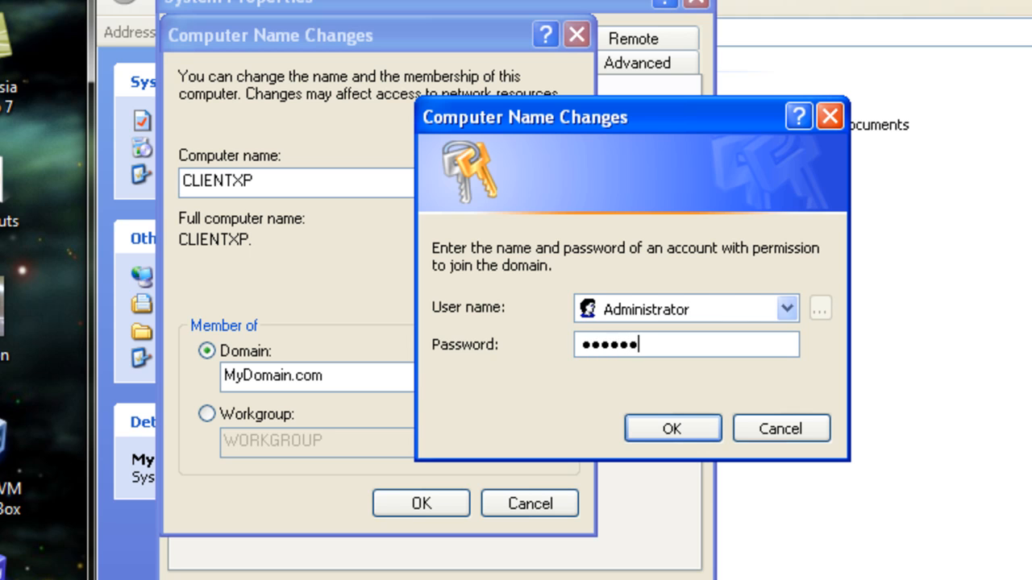
pyautogui.press('Return')
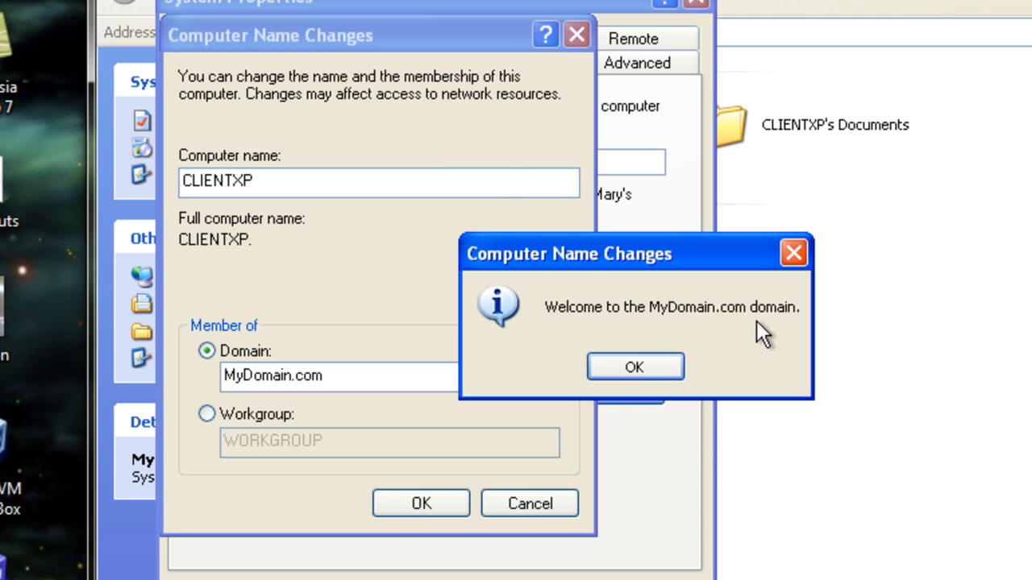
# Acknowledge the domain welcome and restart notices, close System Properties, and restart the Windows XP computer
pyautogui.click(634, 367)
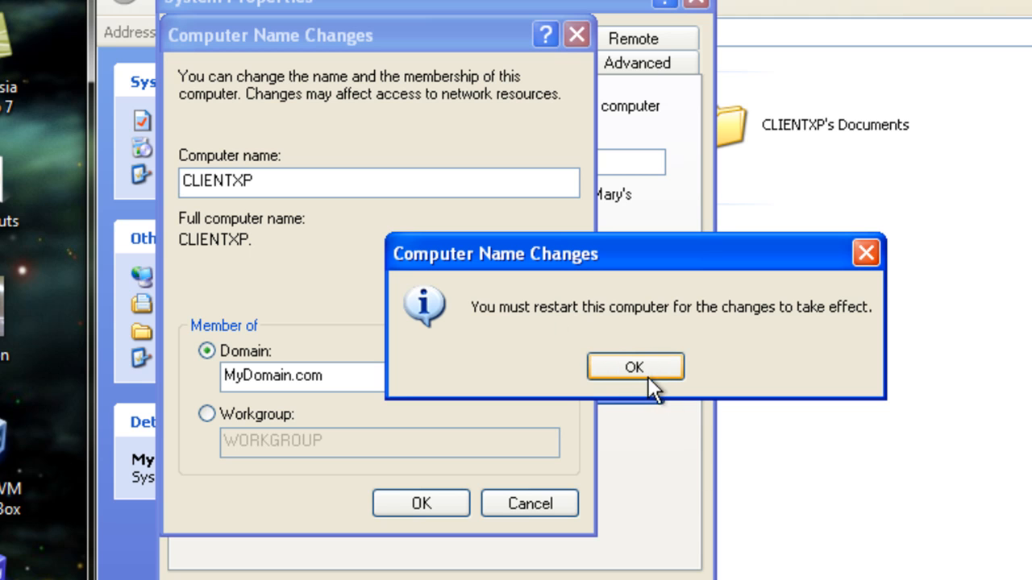
pyautogui.click(651, 367)
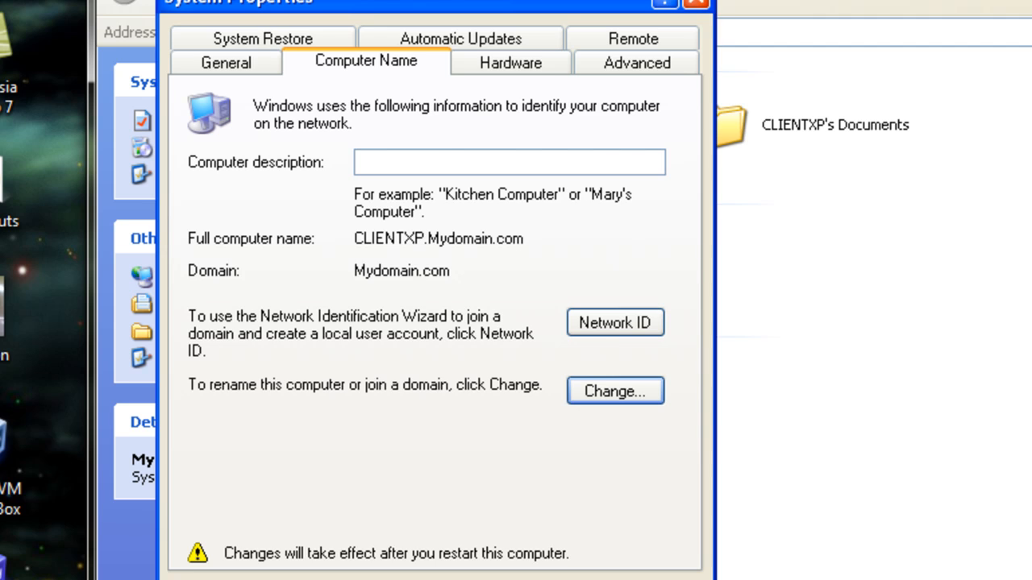
pyautogui.press('Return')
pyautogui.click(572, 372)
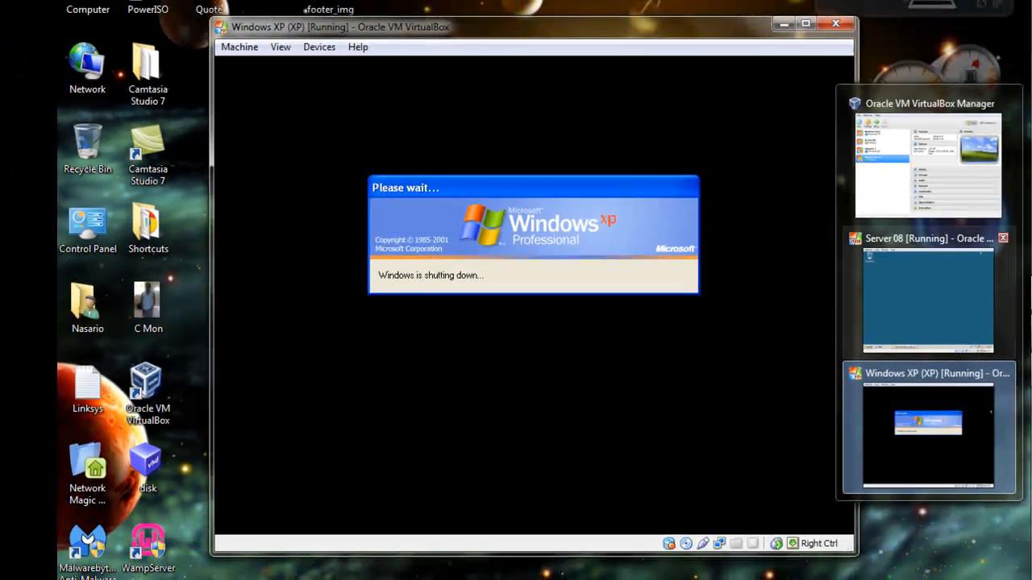
# Switch to the Server 08 virtual machine and open the Network and Sharing Center
pyautogui.click(979, 298)
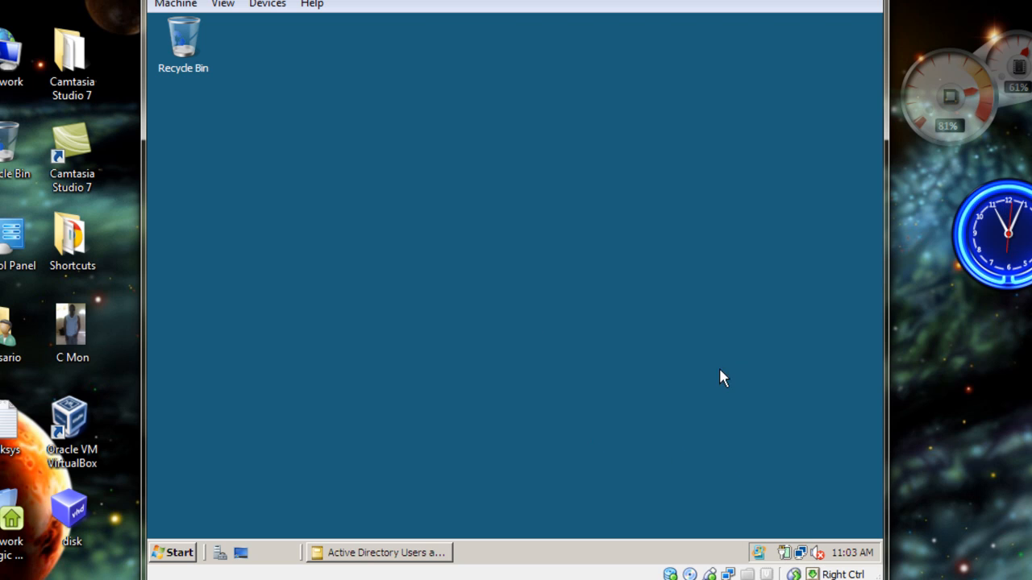
pyautogui.click(802, 554)
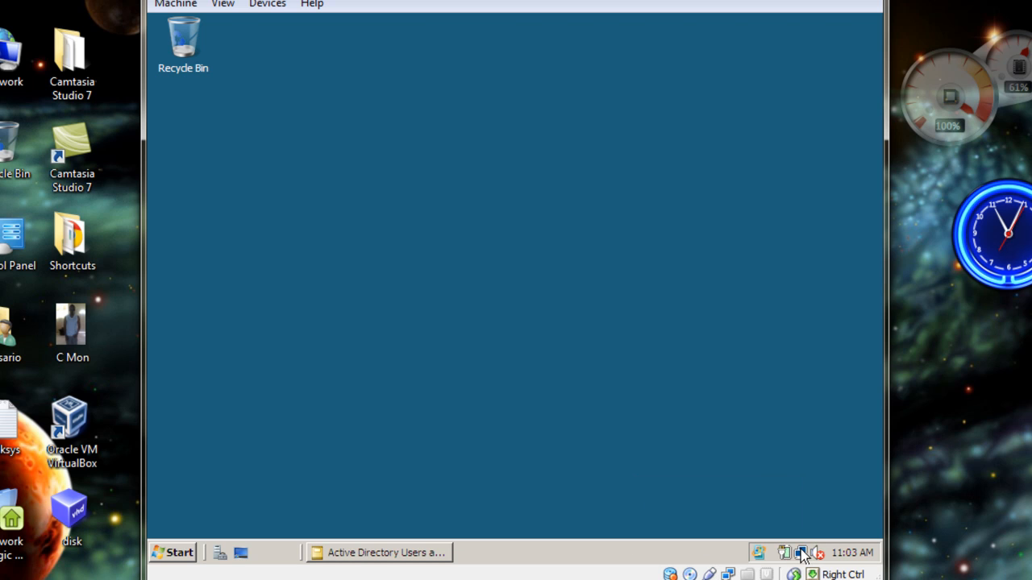
pyautogui.rightClick(802, 554)
pyautogui.click(730, 536)
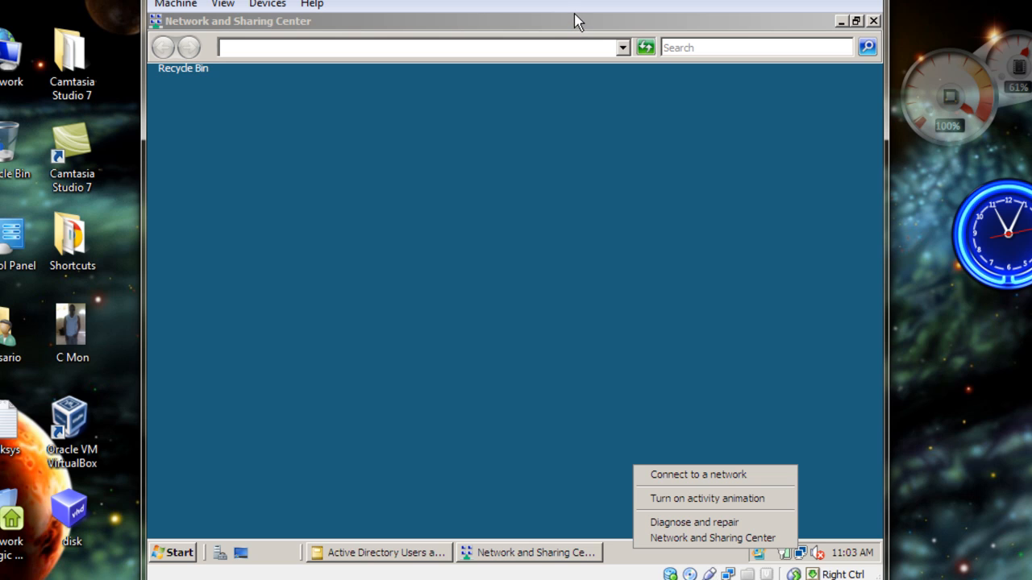
pyautogui.click(530, 553)
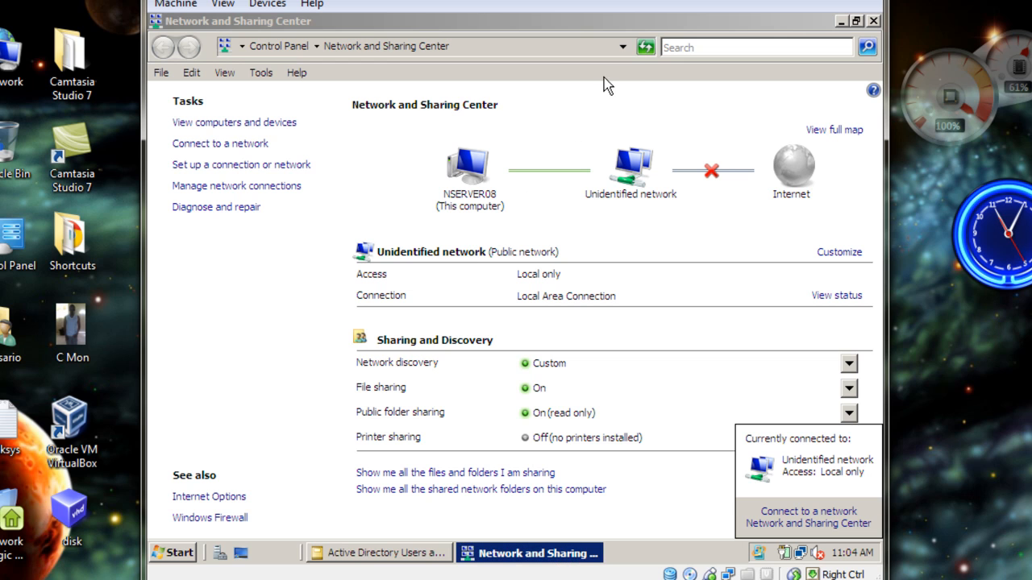
# Refresh the network overview, open the unidentified network to list its computers, and select NSERVER08
pyautogui.click(641, 211)
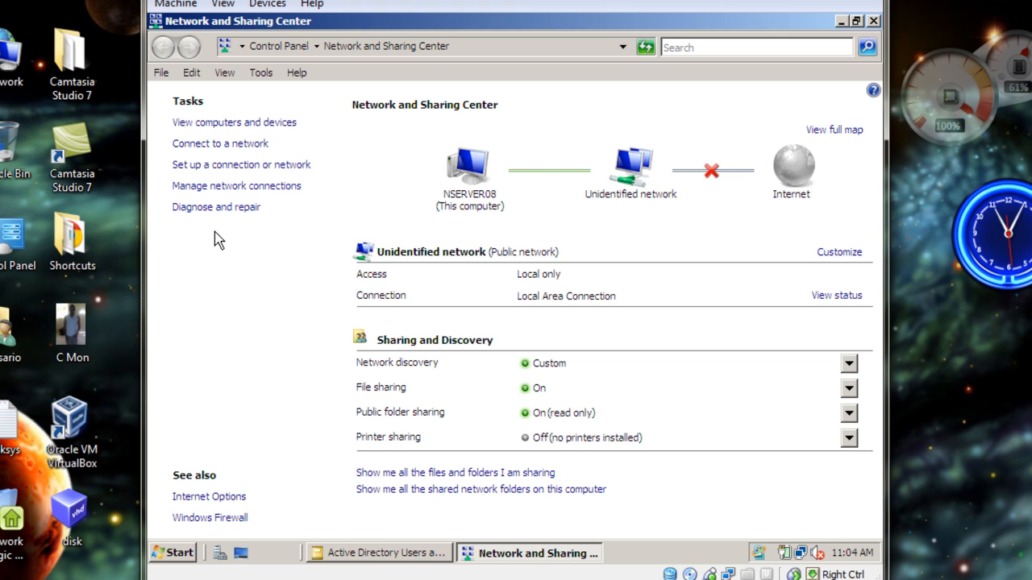
pyautogui.click(646, 48)
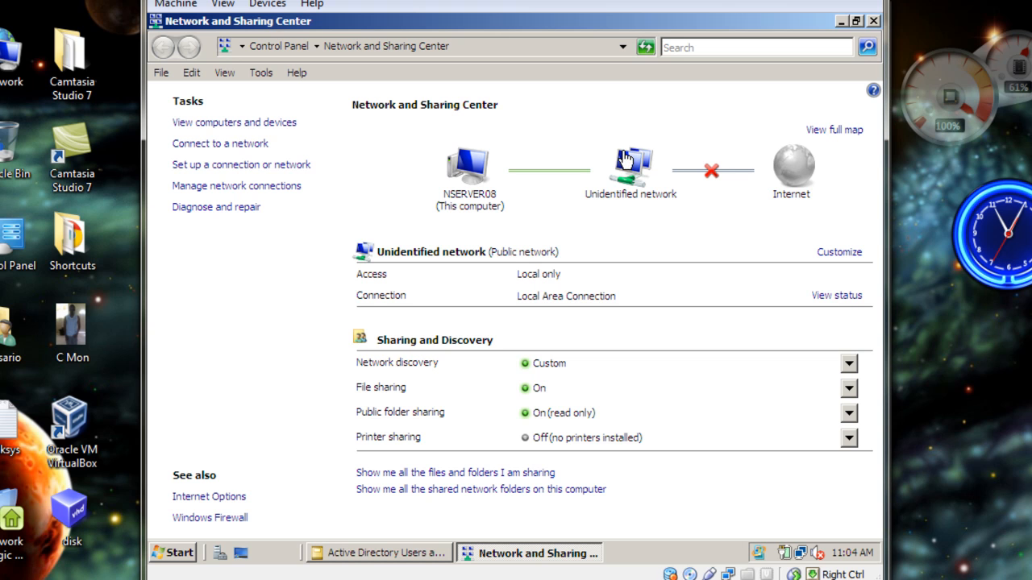
pyautogui.click(624, 179)
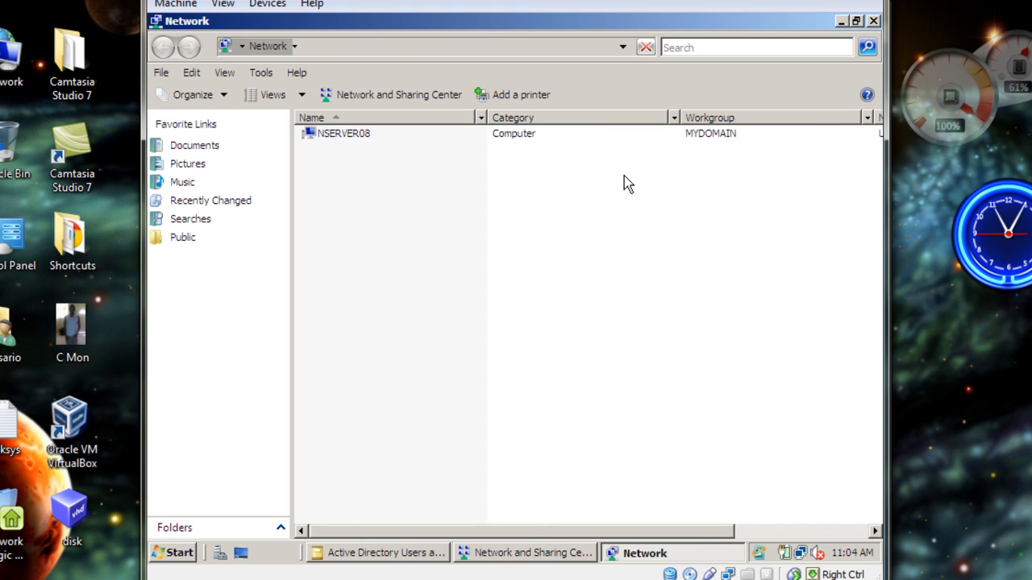
pyautogui.click(314, 134)
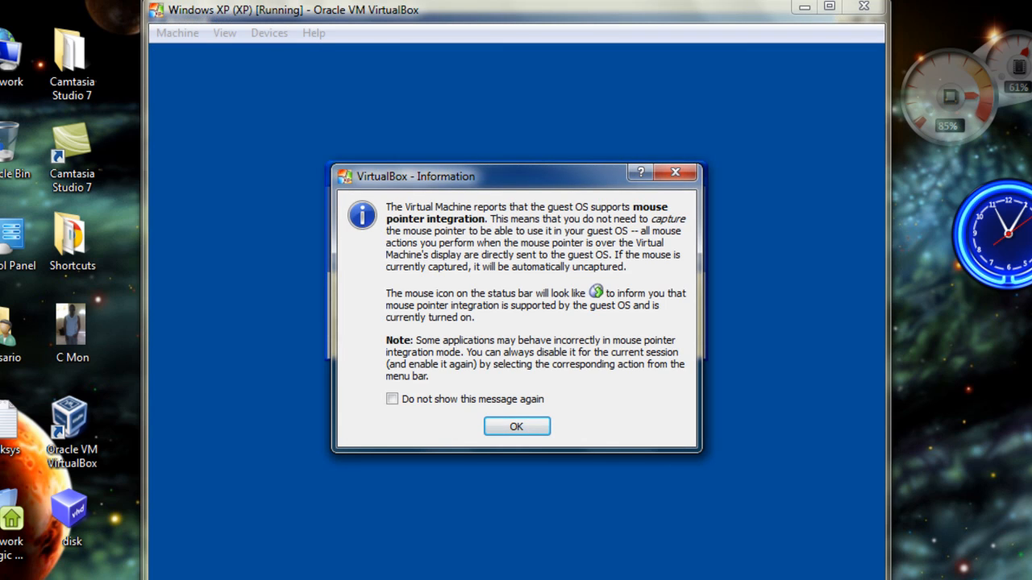
# Back in the Windows XP virtual machine, dismiss the mouse integration notice and log on as MYDOMAIN\Administrator with the account password
pyautogui.click(494, 427)
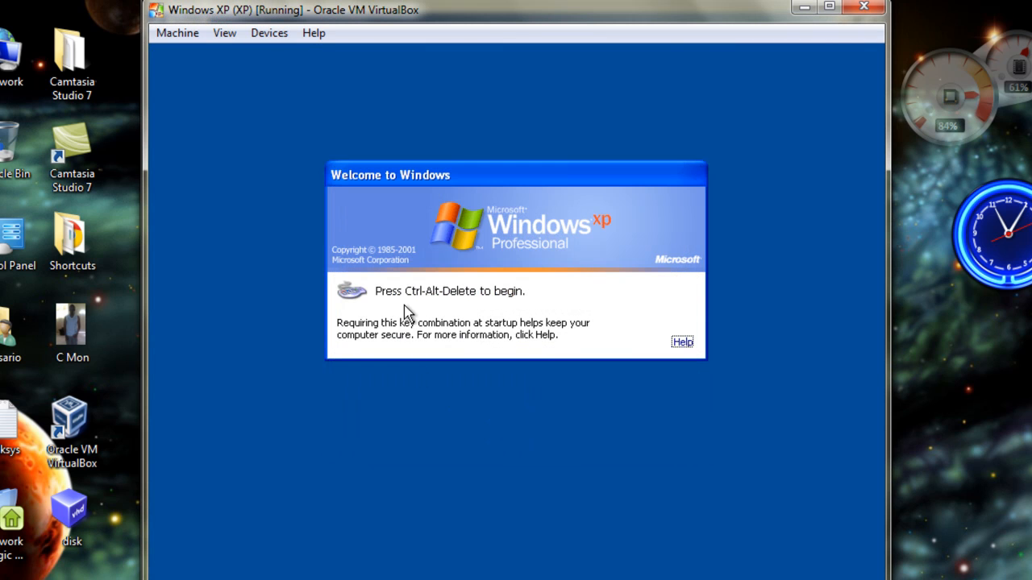
pyautogui.hotkey('ctrl', 'alt', 'Delete')
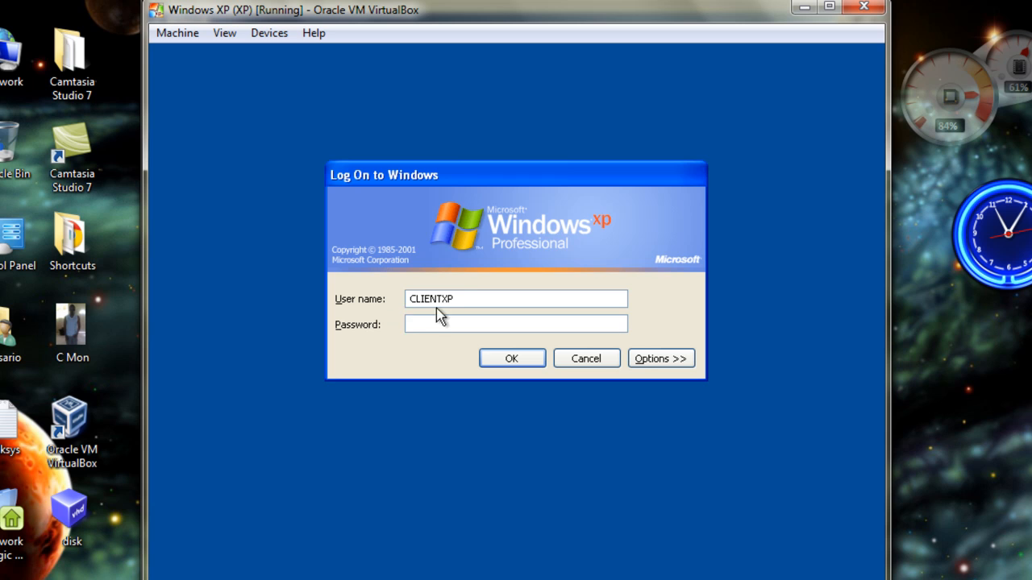
pyautogui.moveTo(476, 299); pyautogui.dragTo(368, 306)
pyautogui.press('BackSpace')
pyautogui.write('MYDOMAIN')
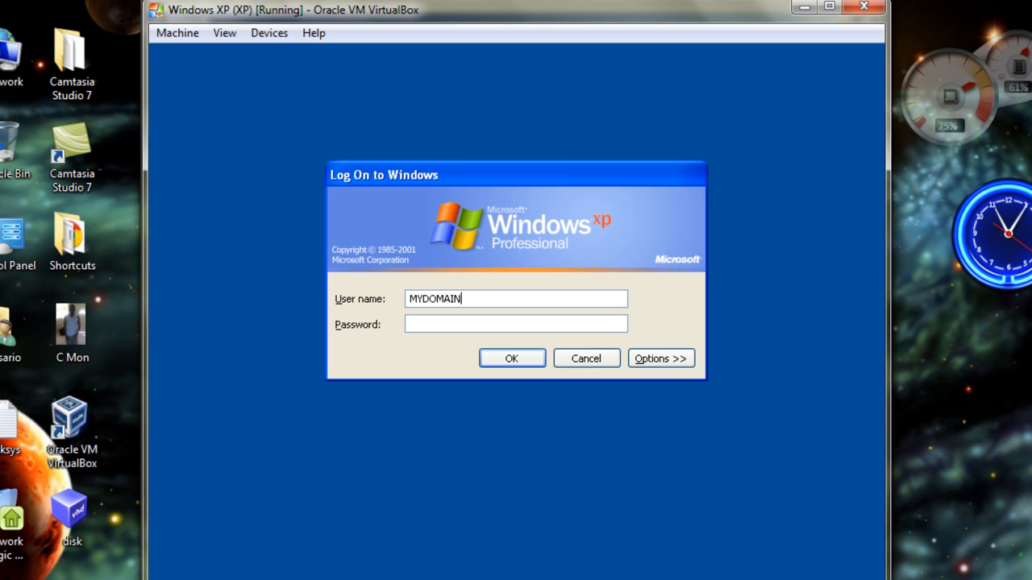
pyautogui.write('\\Adm')
pyautogui.write('strator')
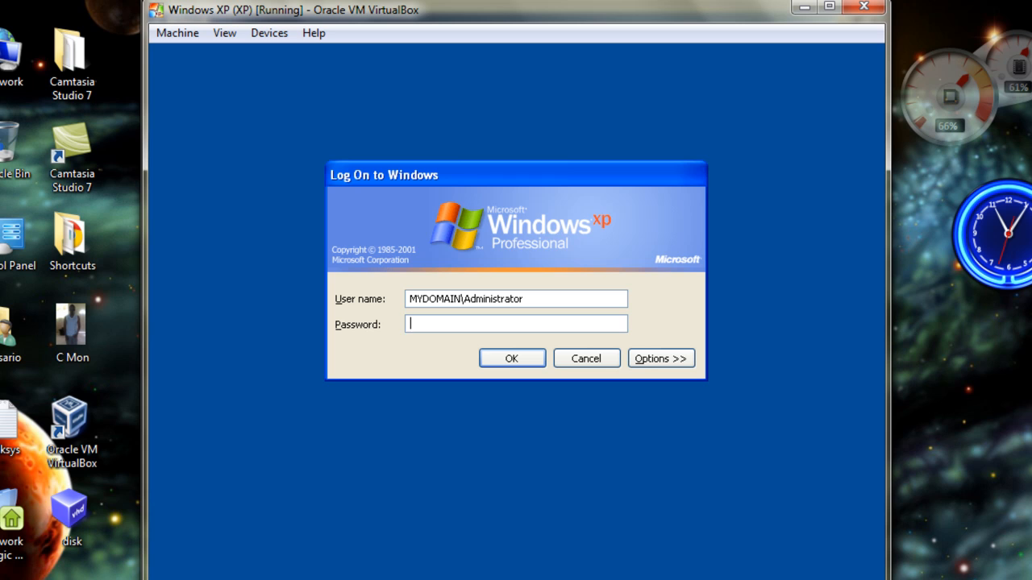
pyautogui.write('*****')
pyautogui.press('Return')
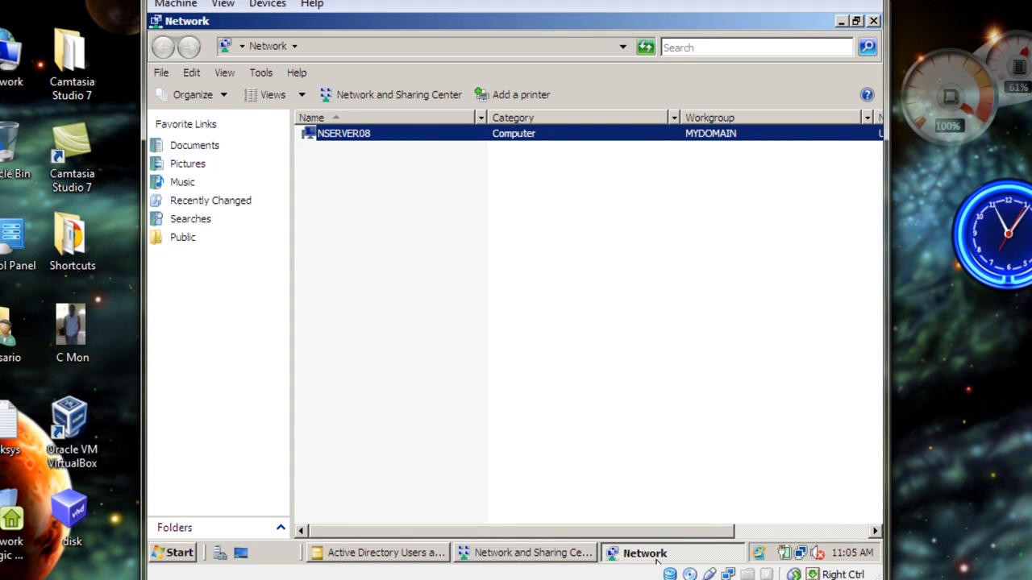
# On the Server 08 virtual machine, refresh the Network computer list and check the workgroup entries of CLIENTXP and NSERVER08
pyautogui.click(644, 49)
pyautogui.click(645, 50)
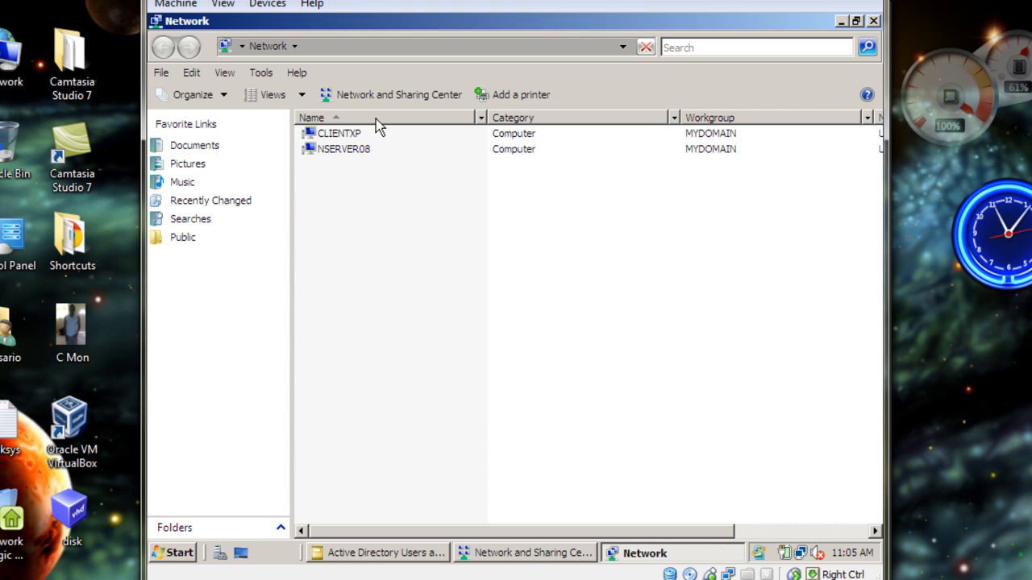
pyautogui.click(331, 135)
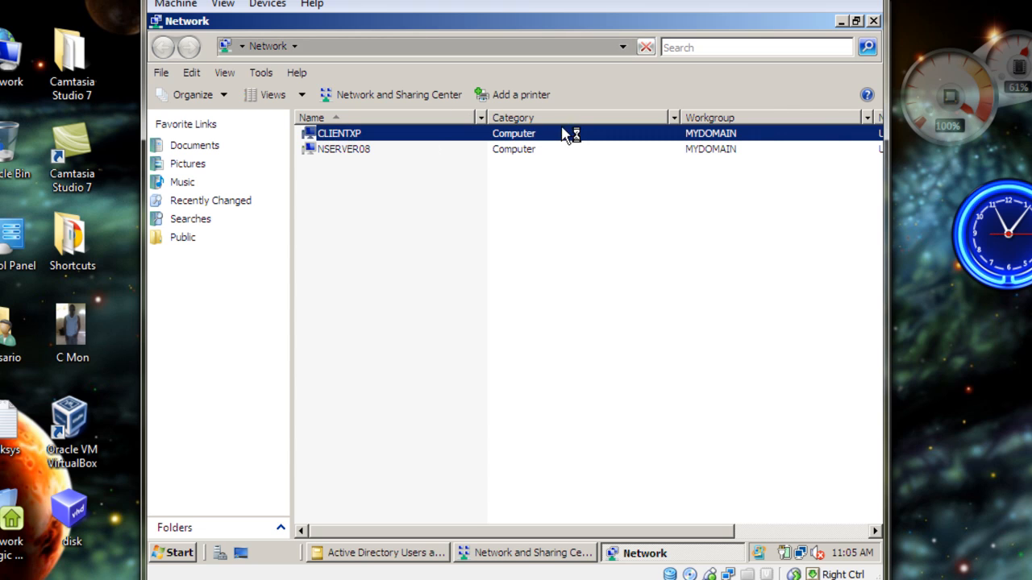
pyautogui.click(712, 135)
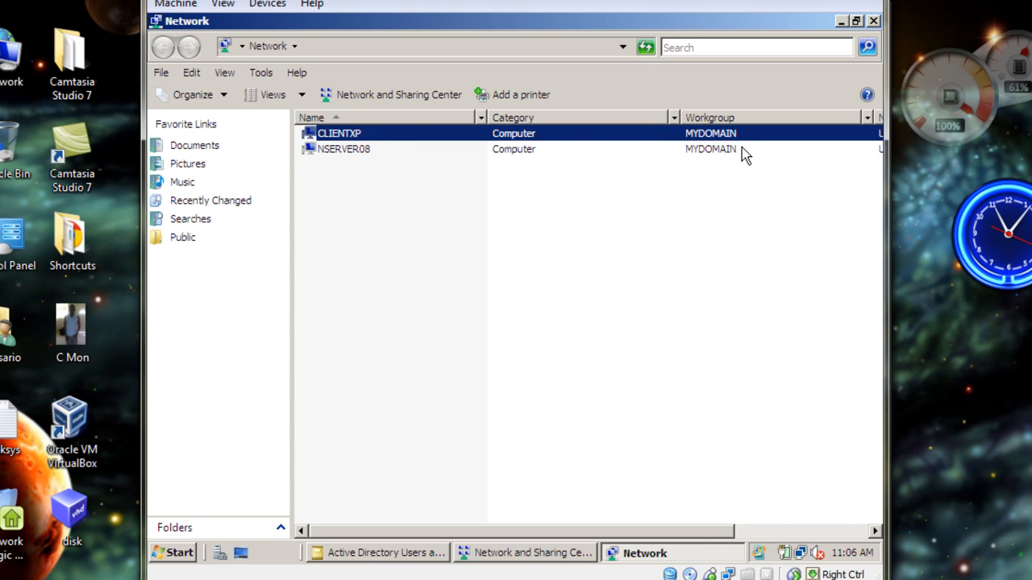
pyautogui.click(332, 150)
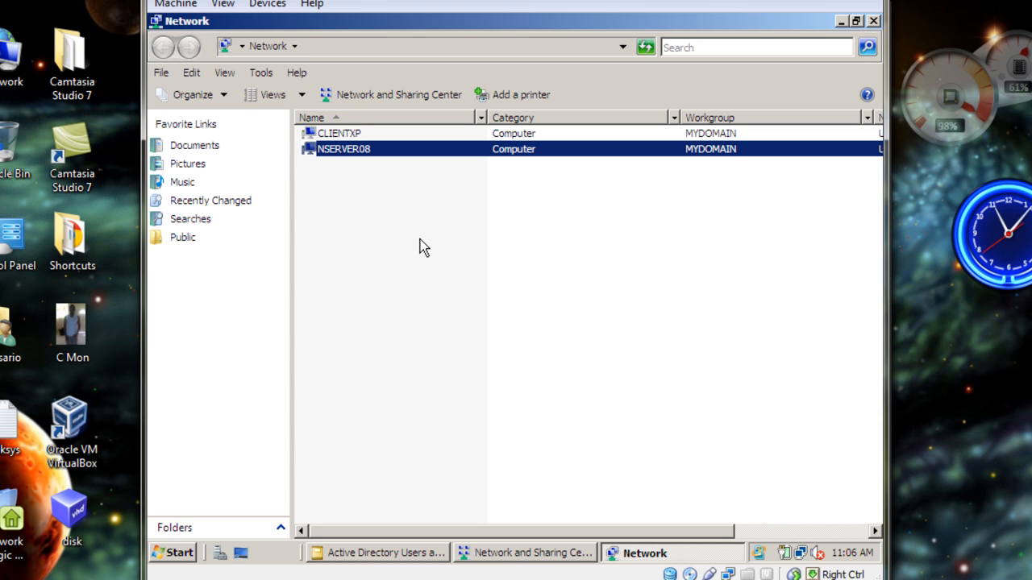
pyautogui.click(332, 134)
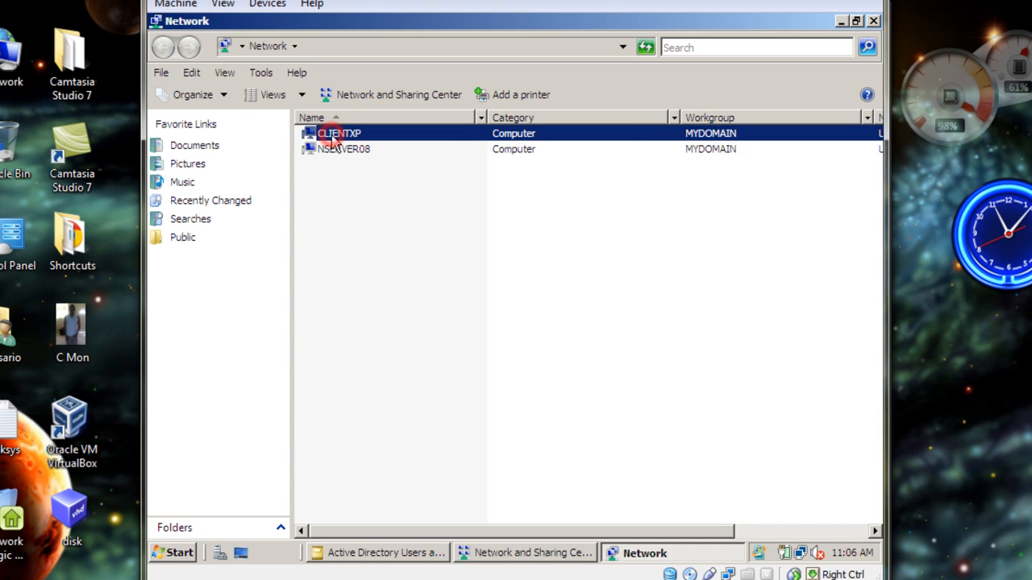